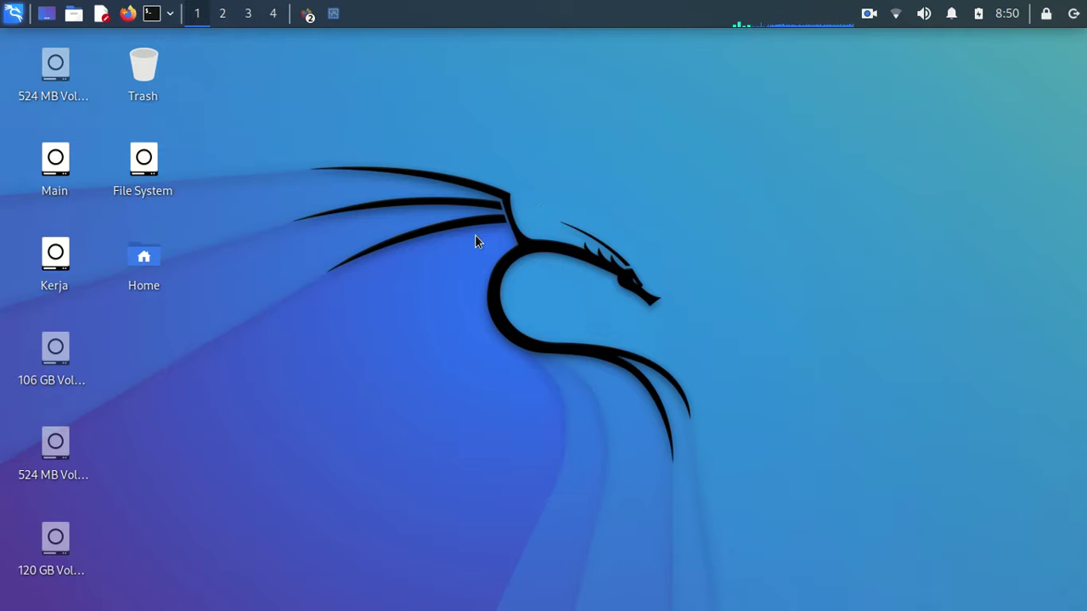
Start the Metasploitable2 VM from VirtualBox Manager in scaled display mode
click(334, 15)
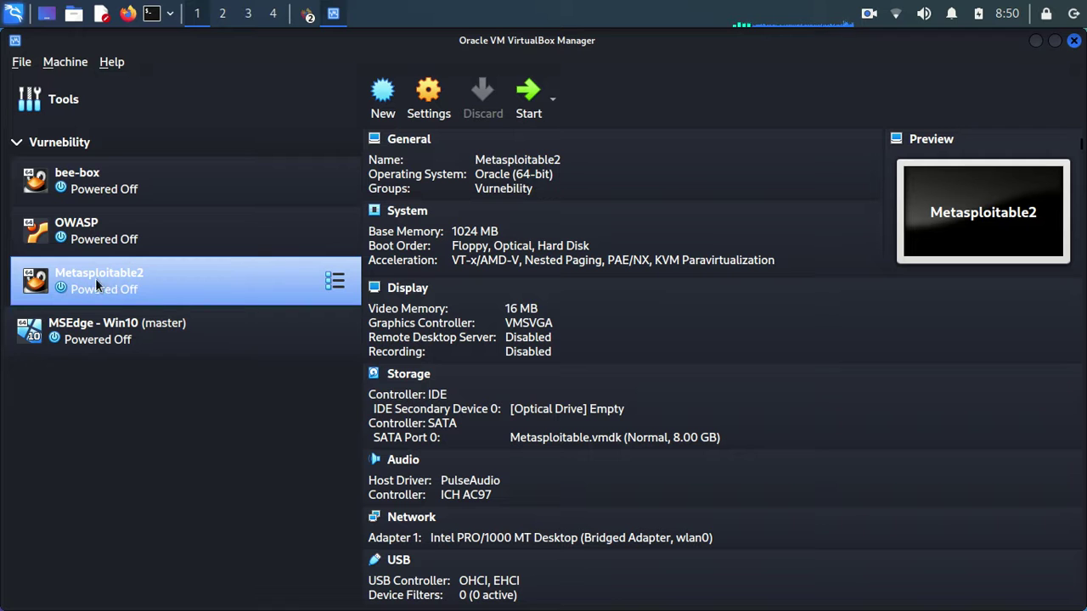
click(525, 109)
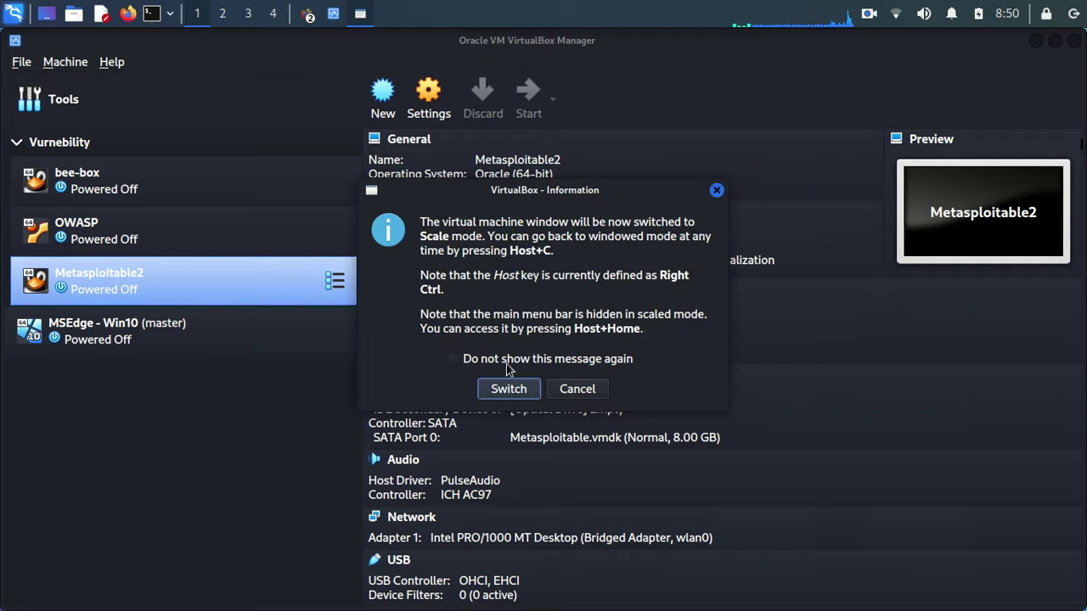
click(506, 389)
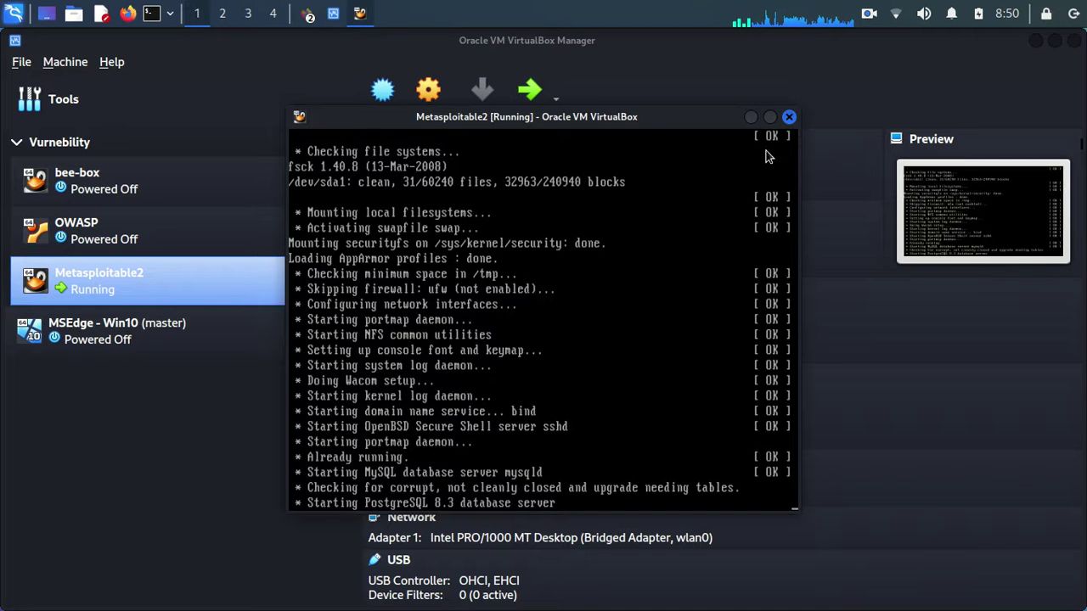
Bring the cookie research Firefox window forward on the Cookie Wikipedia tab
click(307, 14)
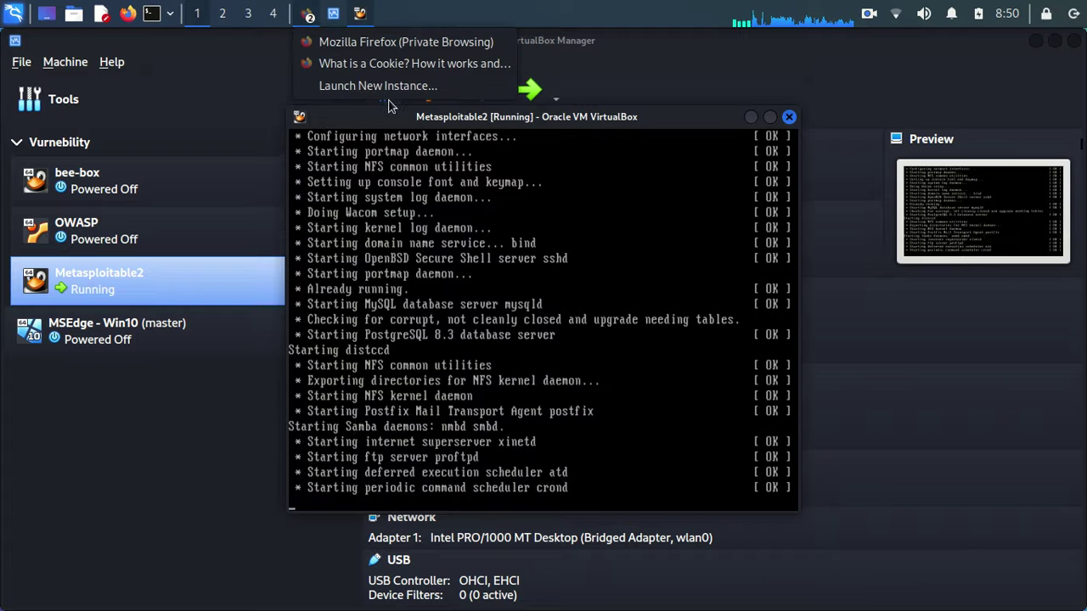
click(365, 63)
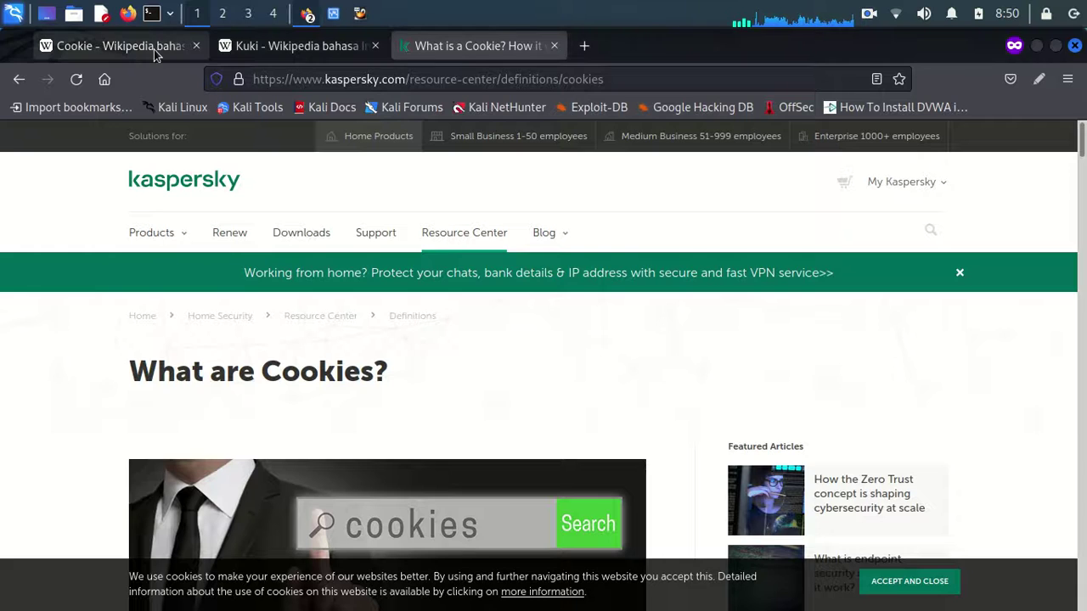
click(153, 47)
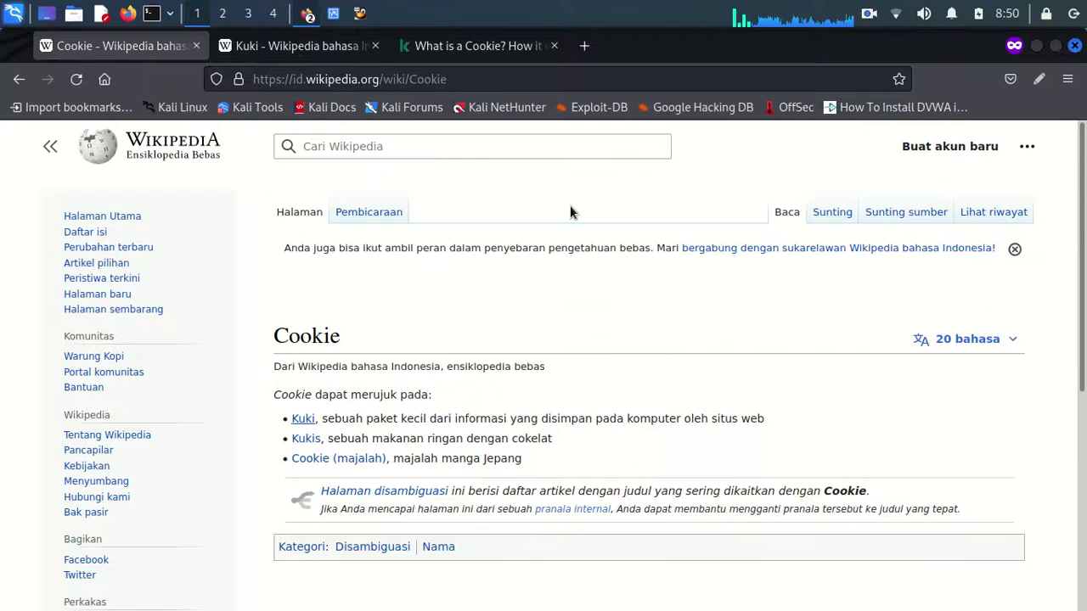
scroll(570, 213, down, 5)
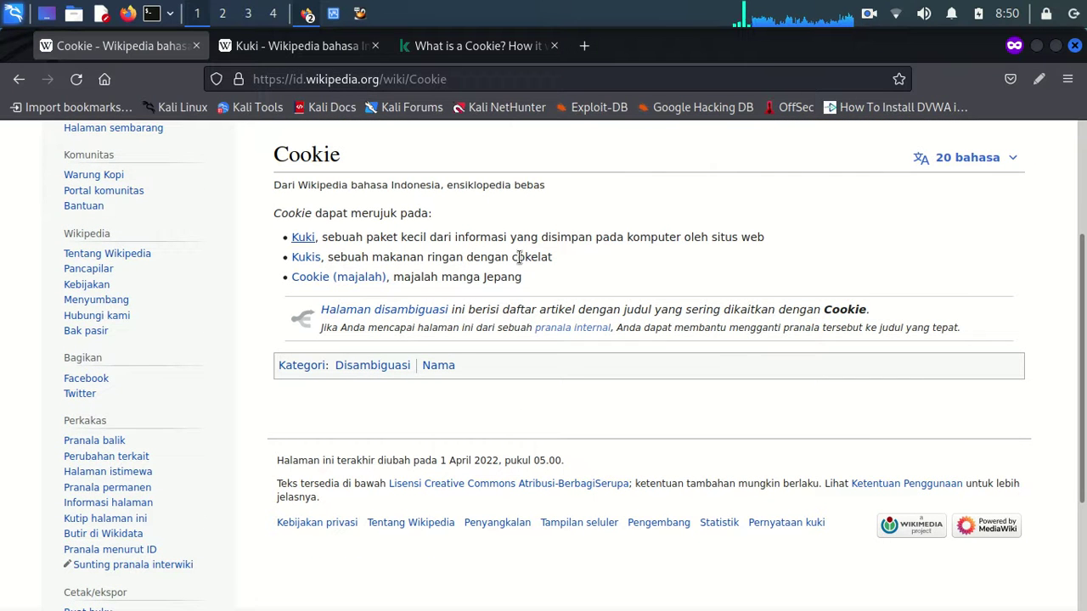
Highlight the Kukis and Kuki definition lines, then go to the Kuki article
drag(328, 257, 592, 257)
click(597, 264)
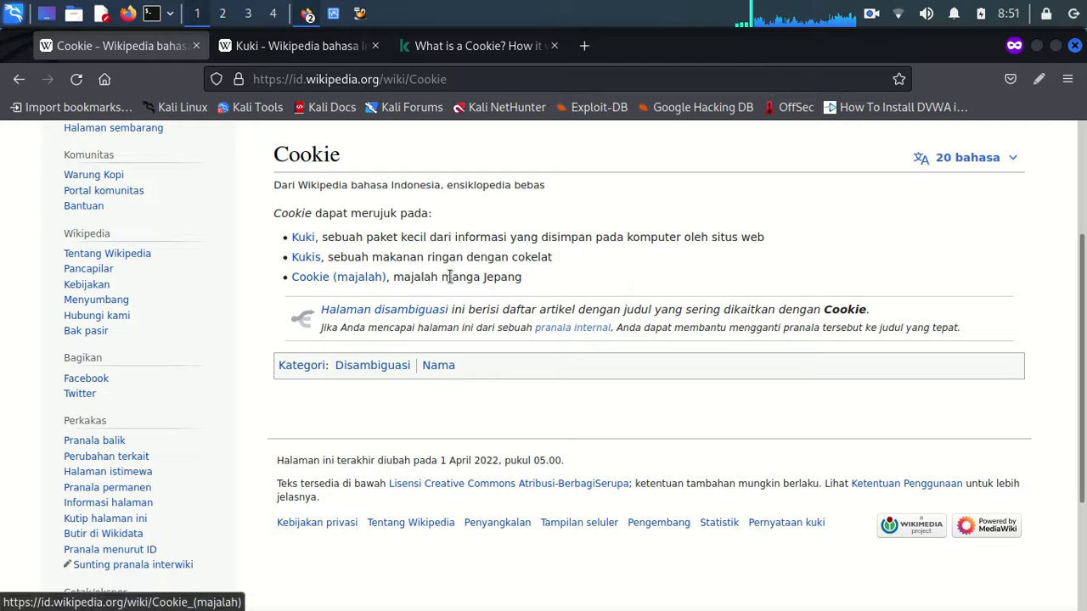
drag(394, 277, 524, 282)
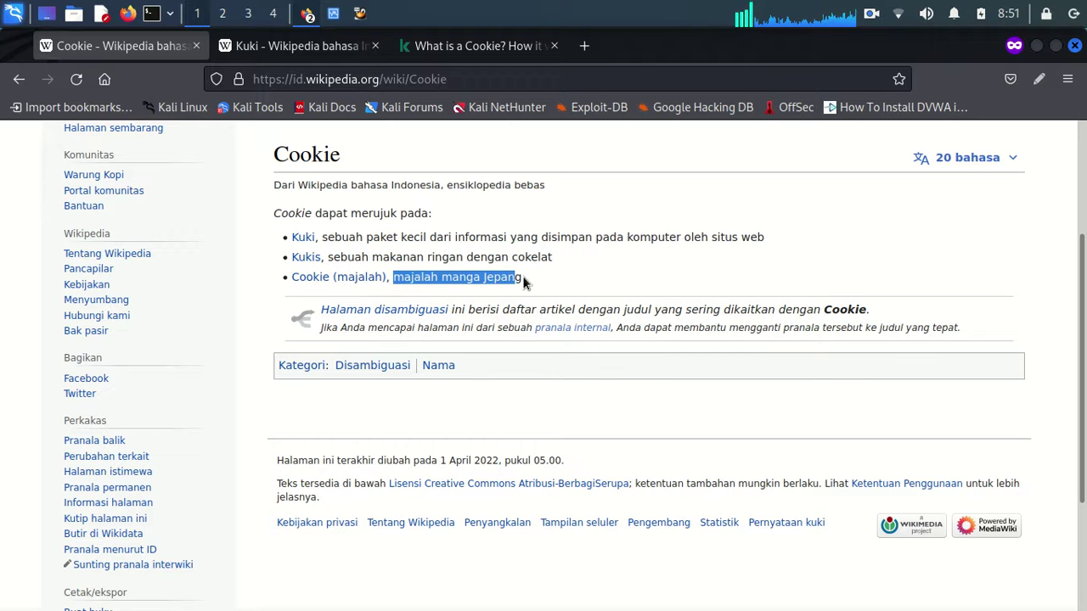
click(323, 241)
drag(323, 240, 784, 239)
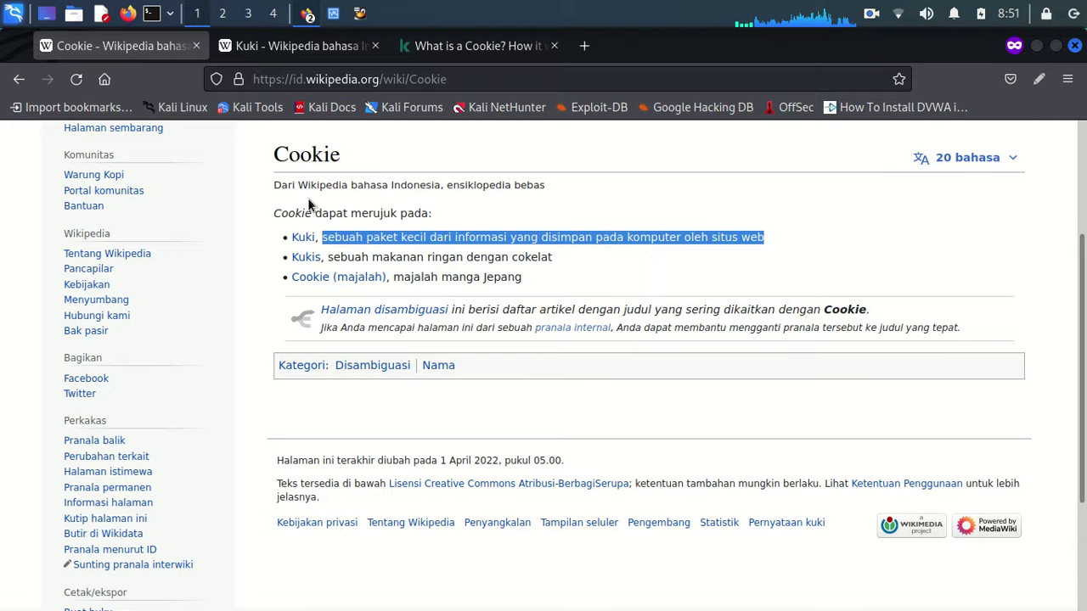
scroll(218, 245, up, 4)
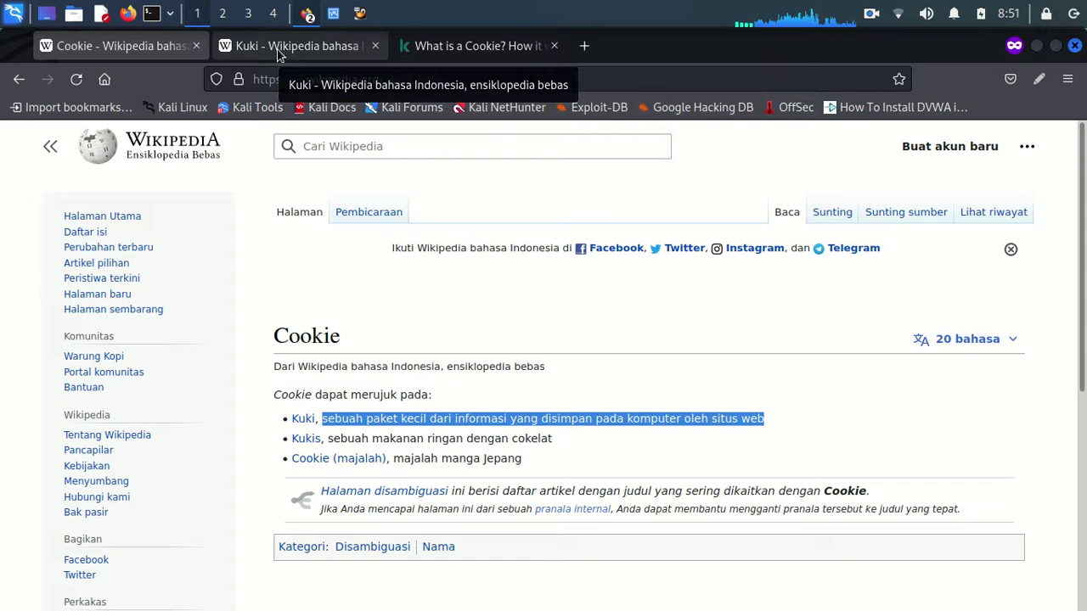
mouse_move(303, 237)
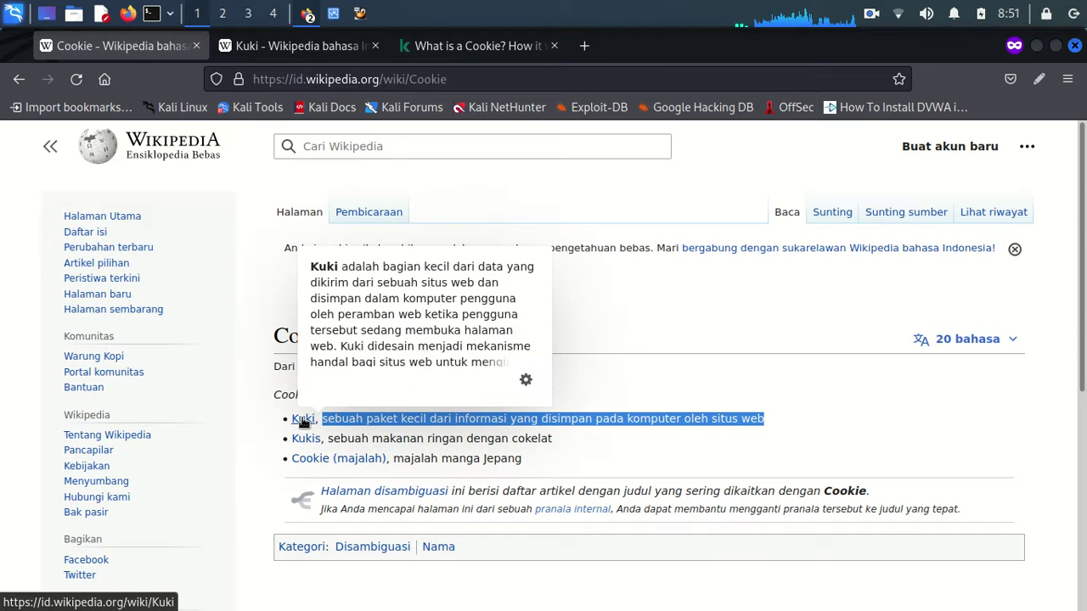
click(280, 46)
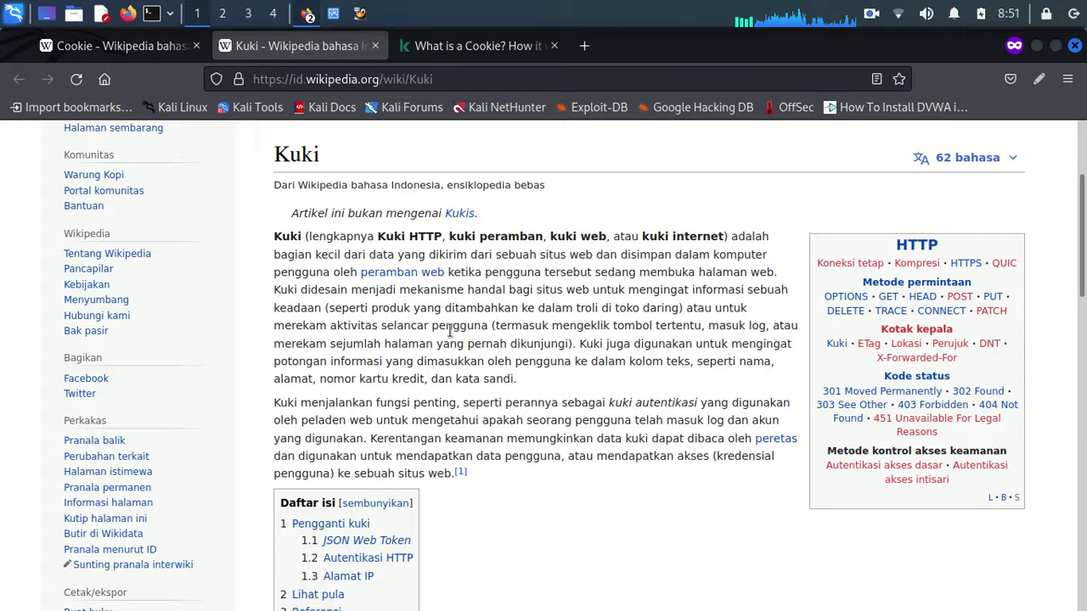
scroll(439, 308, up, 5)
scroll(439, 308, down, 5)
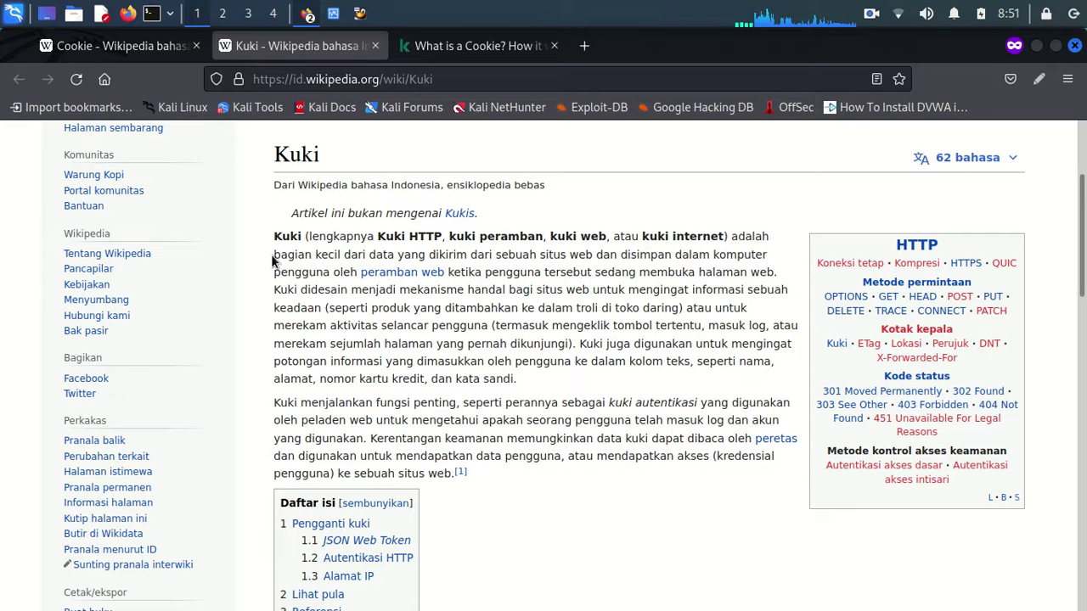
drag(274, 261, 485, 255)
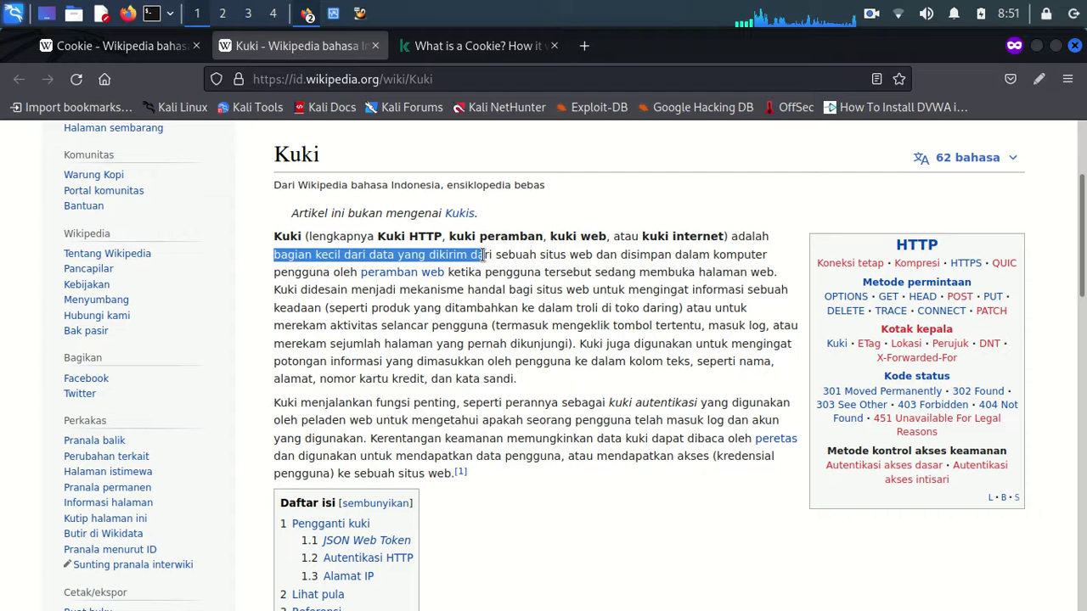
drag(485, 255, 596, 255)
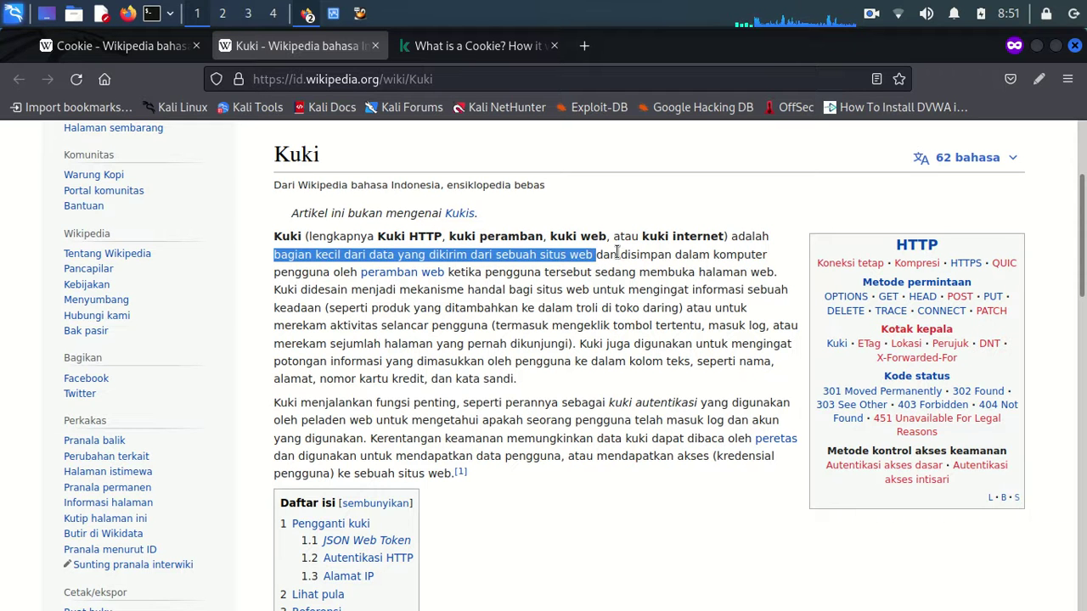
click(631, 252)
mouse_move(630, 252)
mouse_down()
mouse_move(440, 287)
mouse_move(333, 280)
mouse_move(445, 278)
mouse_up()
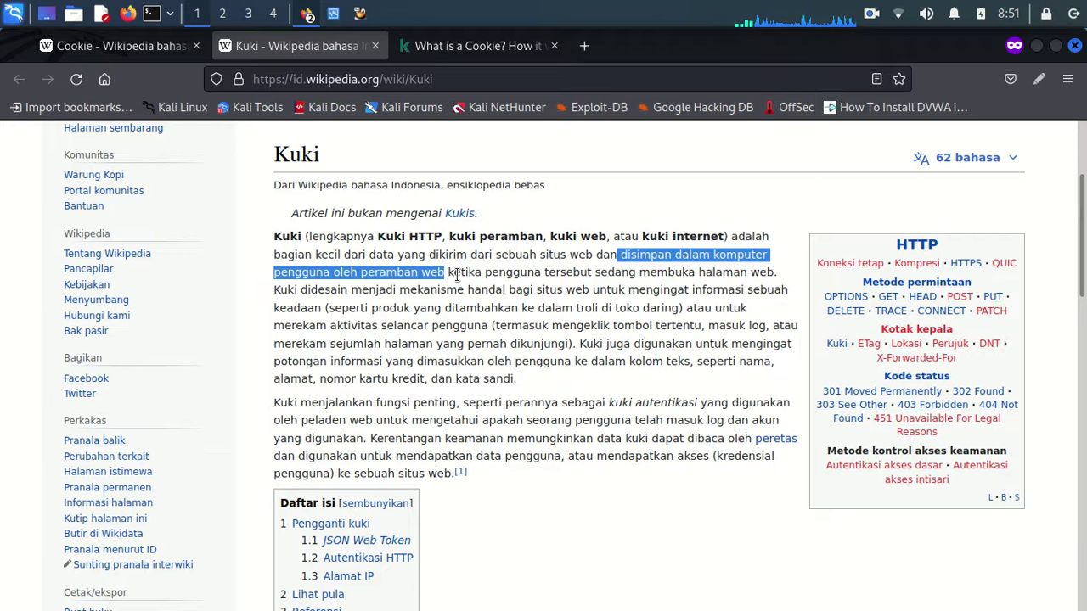
drag(451, 270, 365, 290)
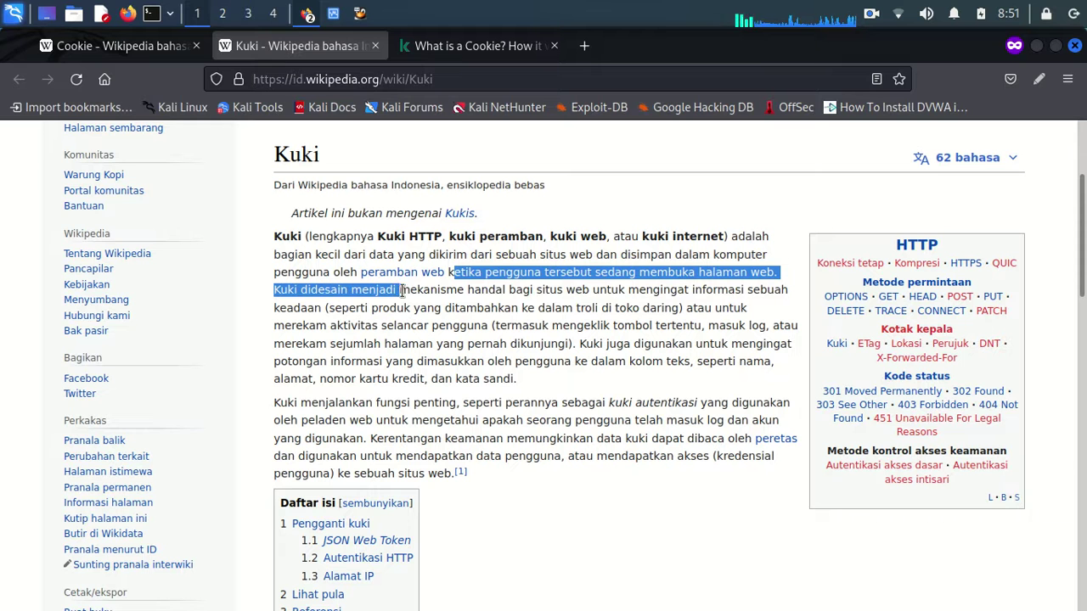
mouse_move(366, 289)
mouse_down()
mouse_move(369, 303)
mouse_move(788, 294)
mouse_move(751, 313)
mouse_up()
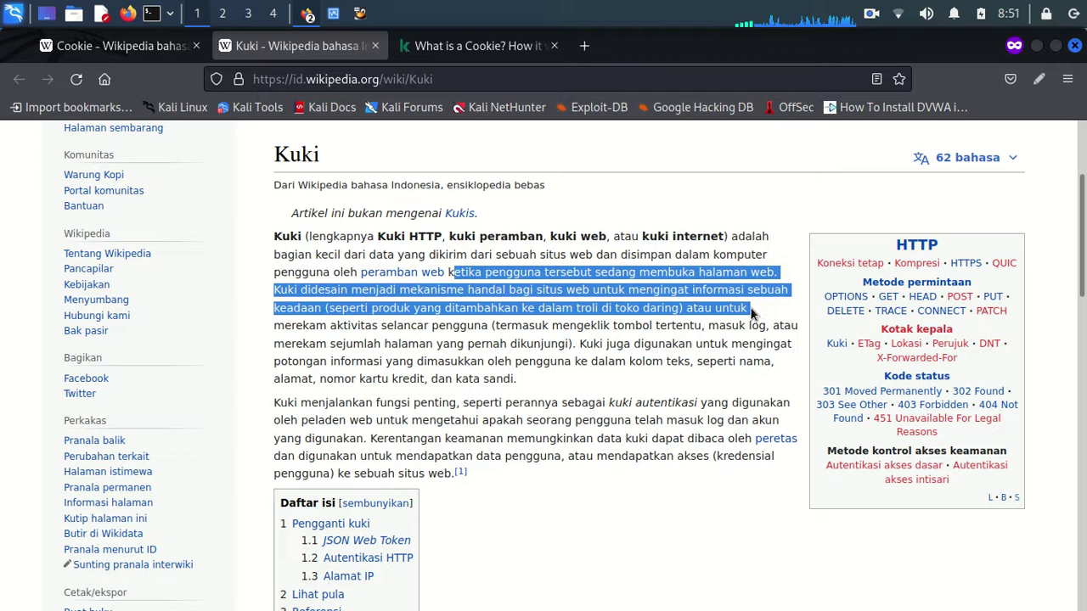
click(702, 313)
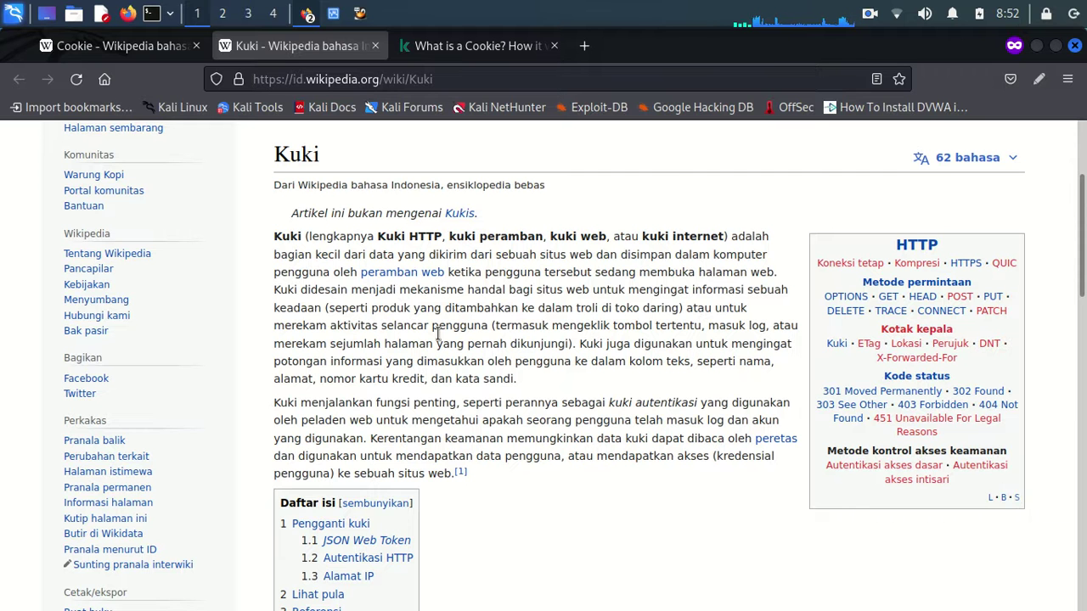
Scroll the Kaspersky 'What is a Cookie?' article down to its list of cookie questions
click(448, 46)
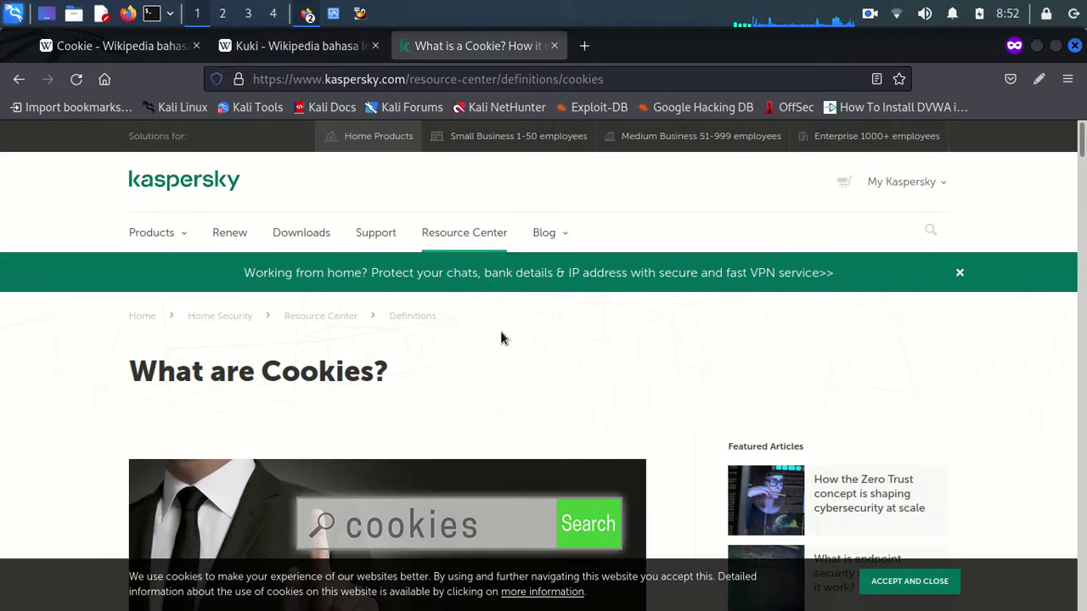
scroll(501, 331, down, 2)
scroll(500, 331, down, 2)
scroll(500, 338, down, 2)
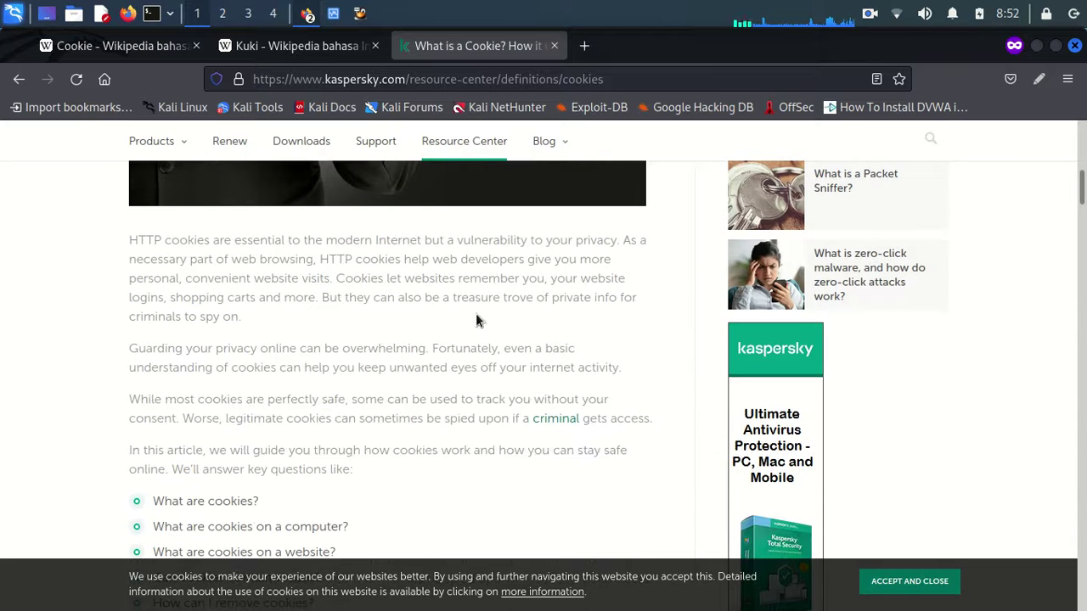
scroll(465, 332, down, 2)
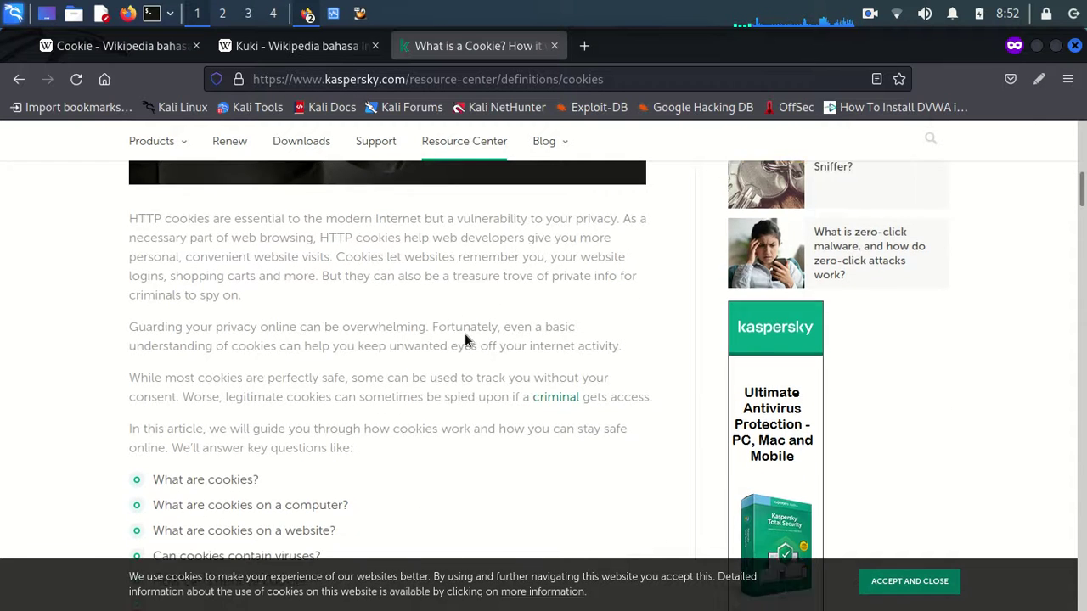
scroll(465, 333, down, 3)
scroll(461, 335, down, 2)
scroll(461, 334, down, 1)
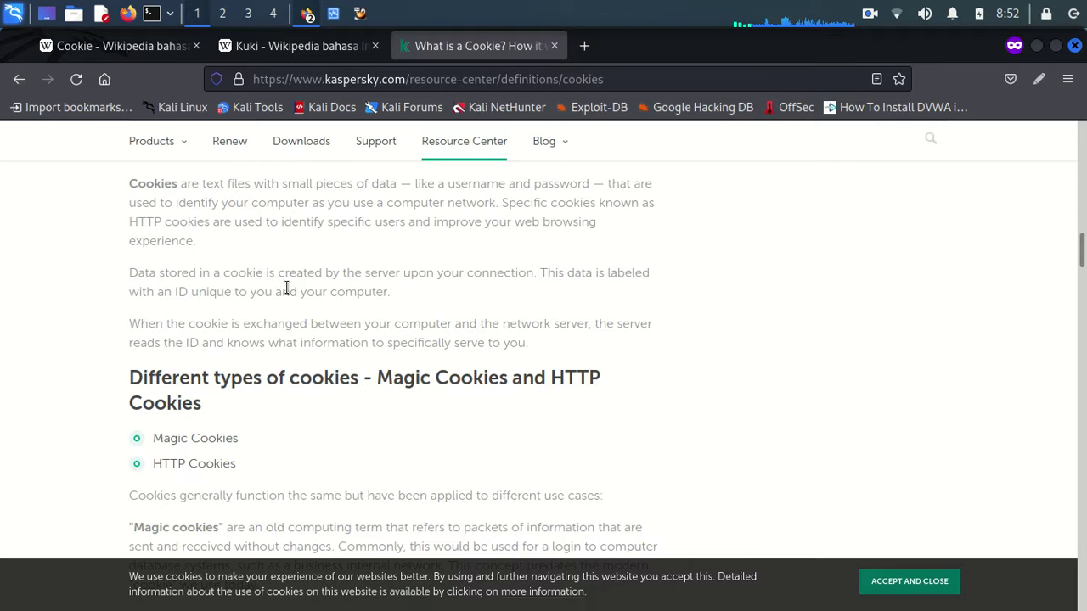
scroll(286, 289, down, 4)
scroll(286, 298, up, 5)
scroll(286, 298, up, 4)
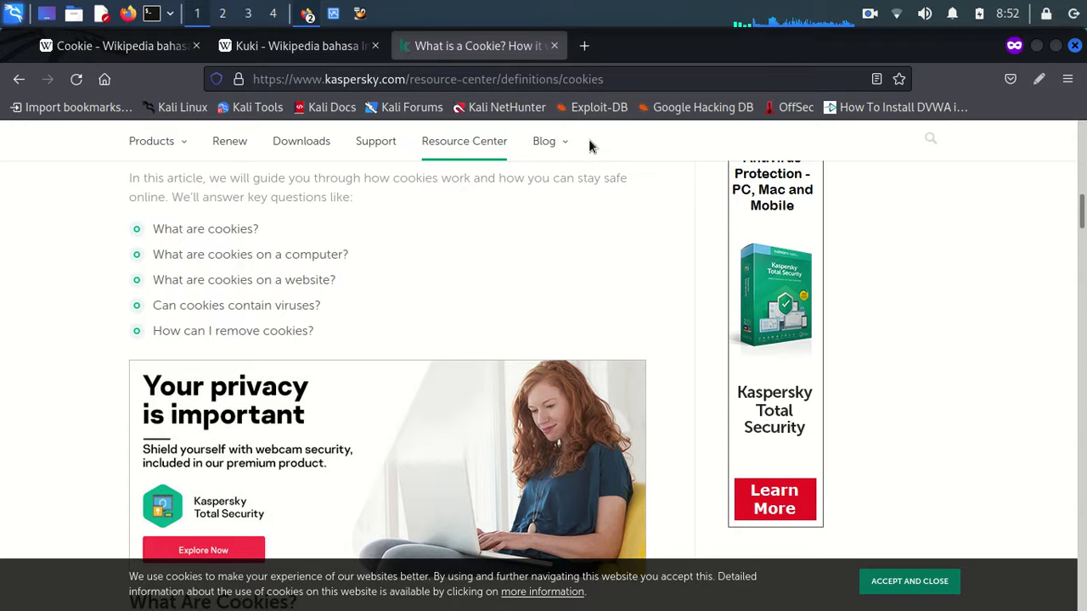
Log in to the Metasploitable2 console as msfadmin
click(361, 15)
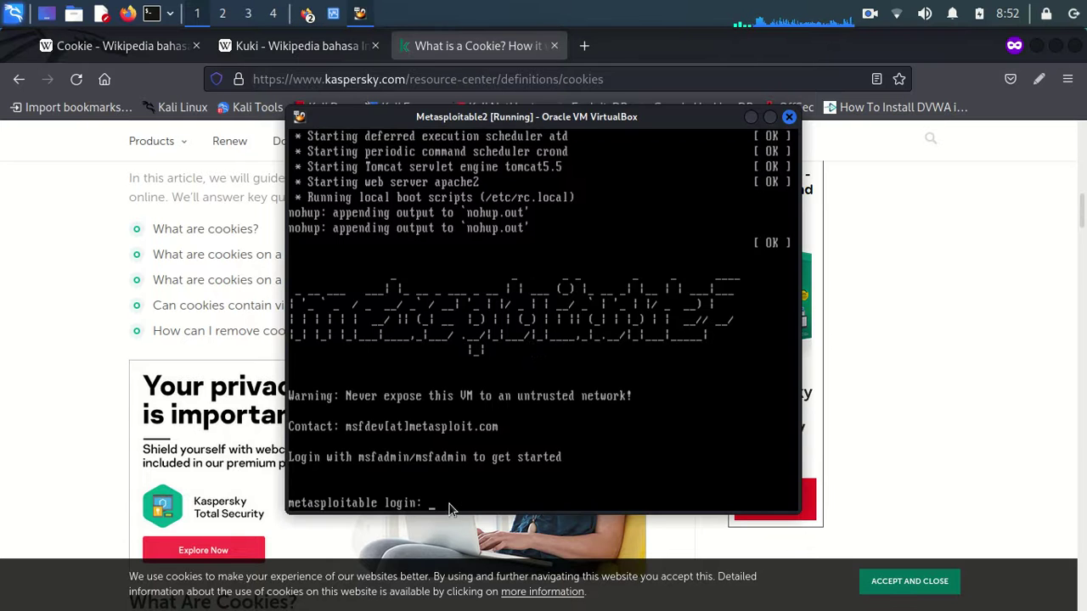
click(450, 508)
click(495, 423)
text(msfadmin)
key(Return)
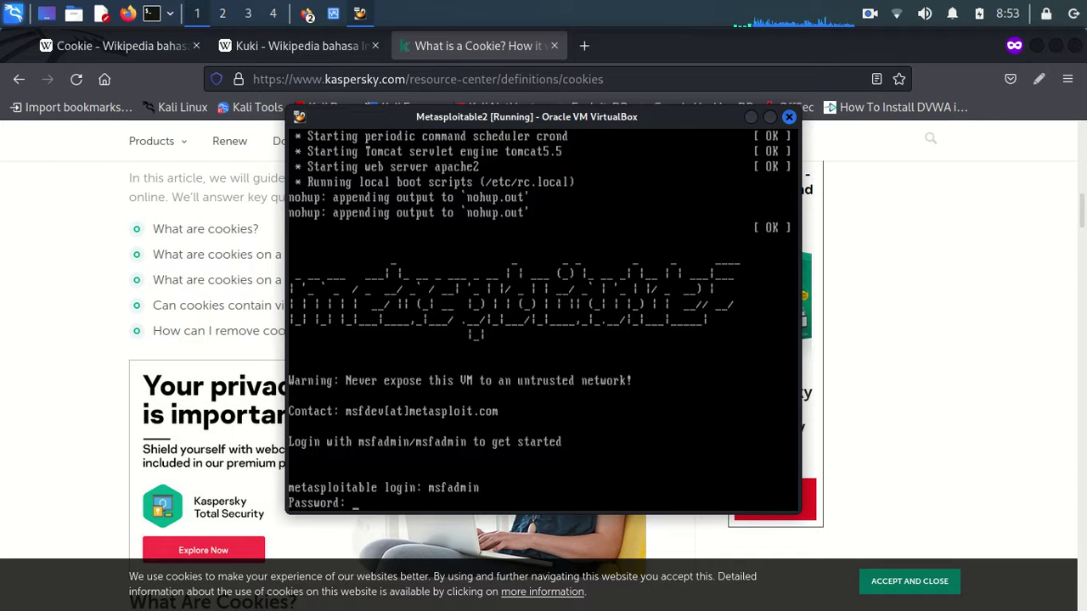
key(Return)
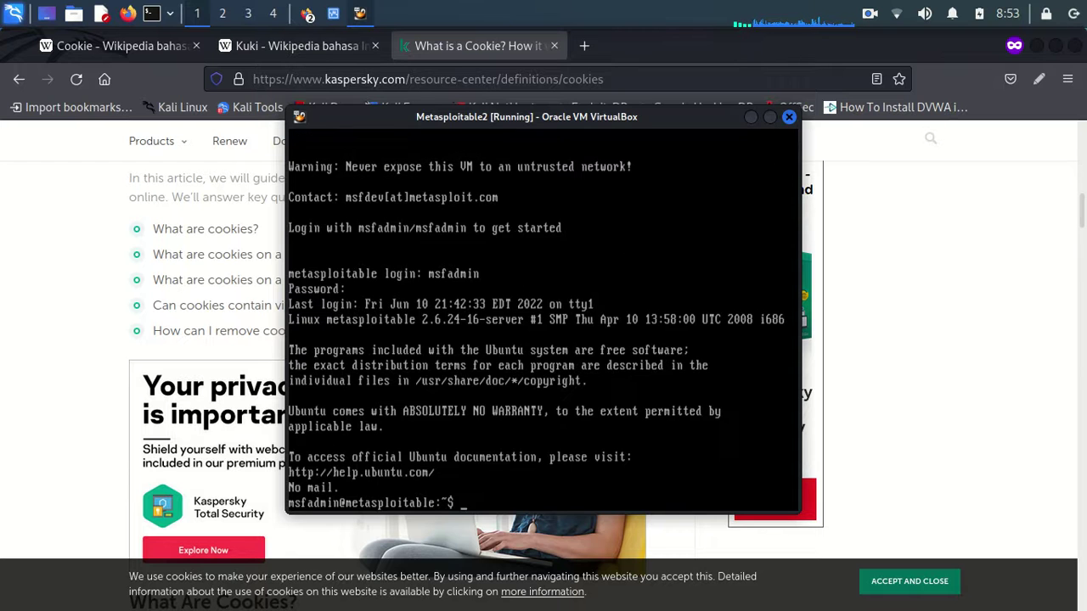
Clear the terminal and run ifconfig to read eth0's address, 192.168.1.15
text(cl)
text(r)
key(Return)
text(ifcon)
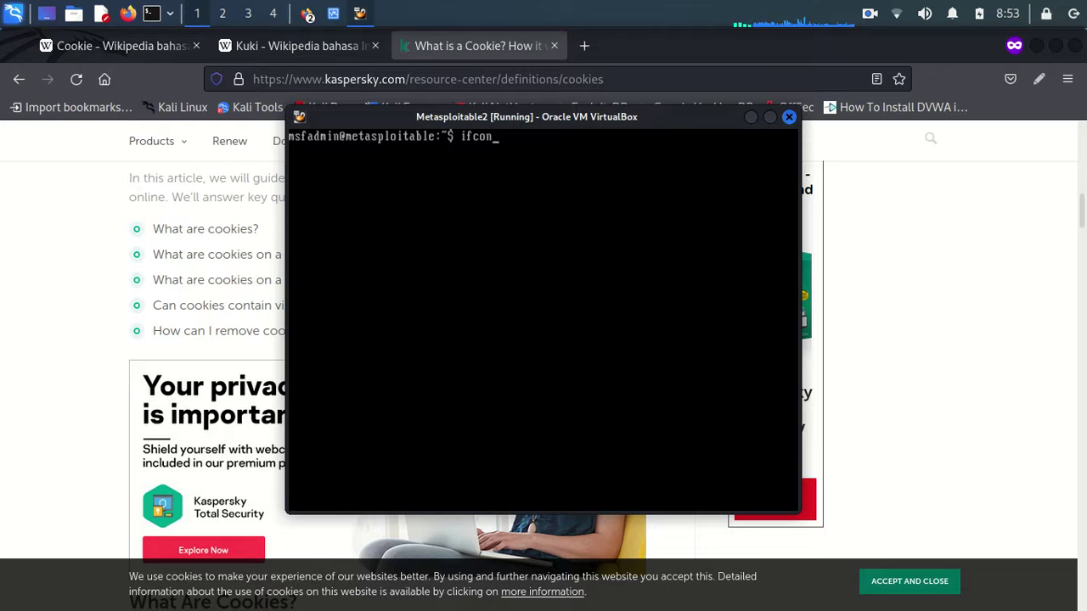
text(fig)
key(Return)
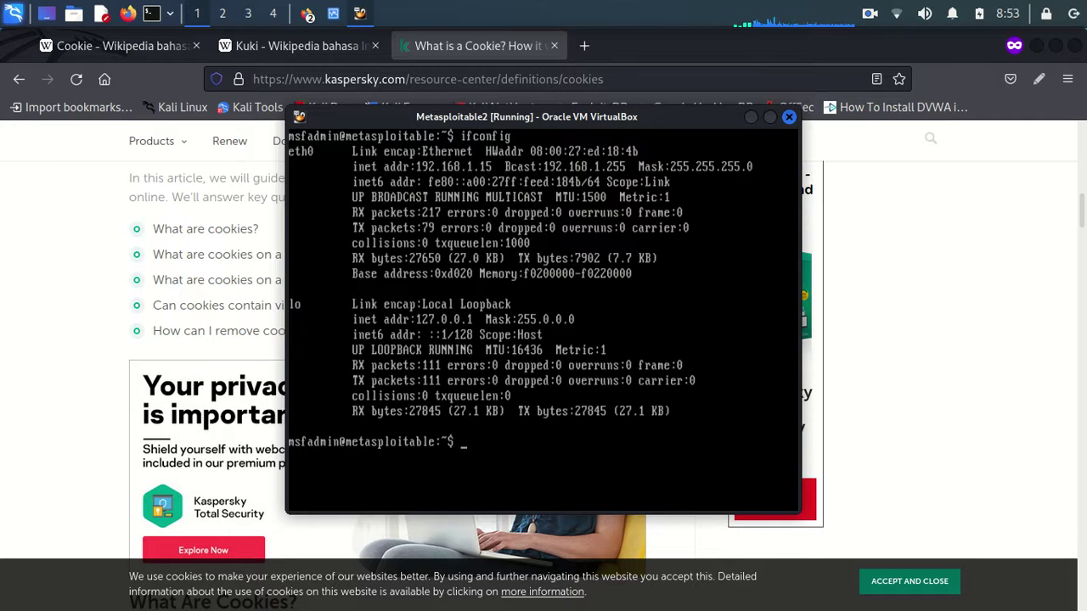
key(Return)
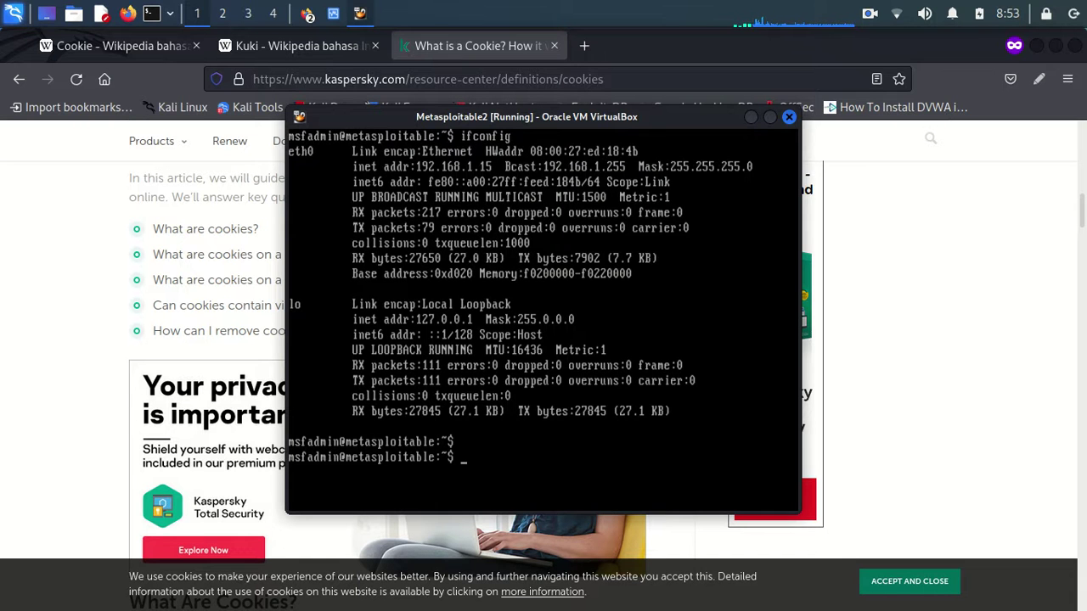
Release input from the VM with Right Ctrl and return to Firefox
key(Right)
key(Ctrl)
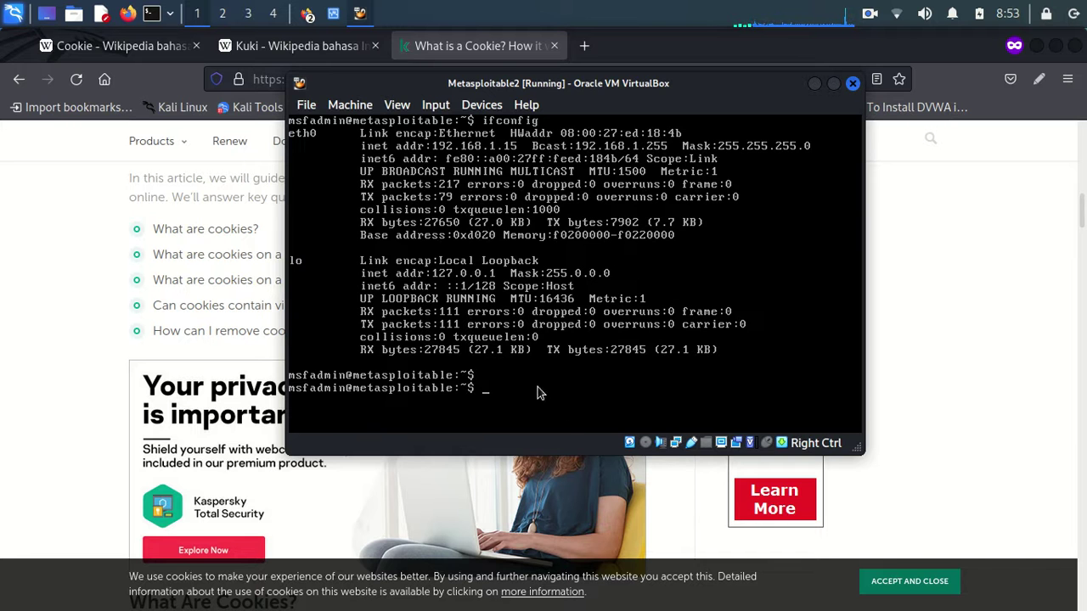
click(498, 48)
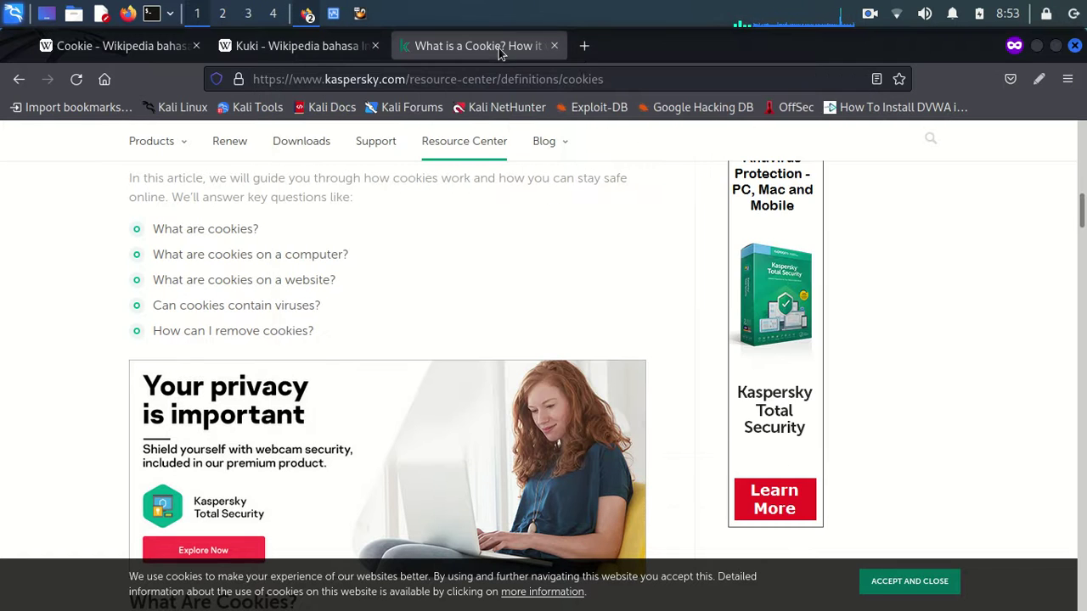
Load Mutillidae from 192.168.1.15 in a new private tab and log out to the Login page
click(585, 48)
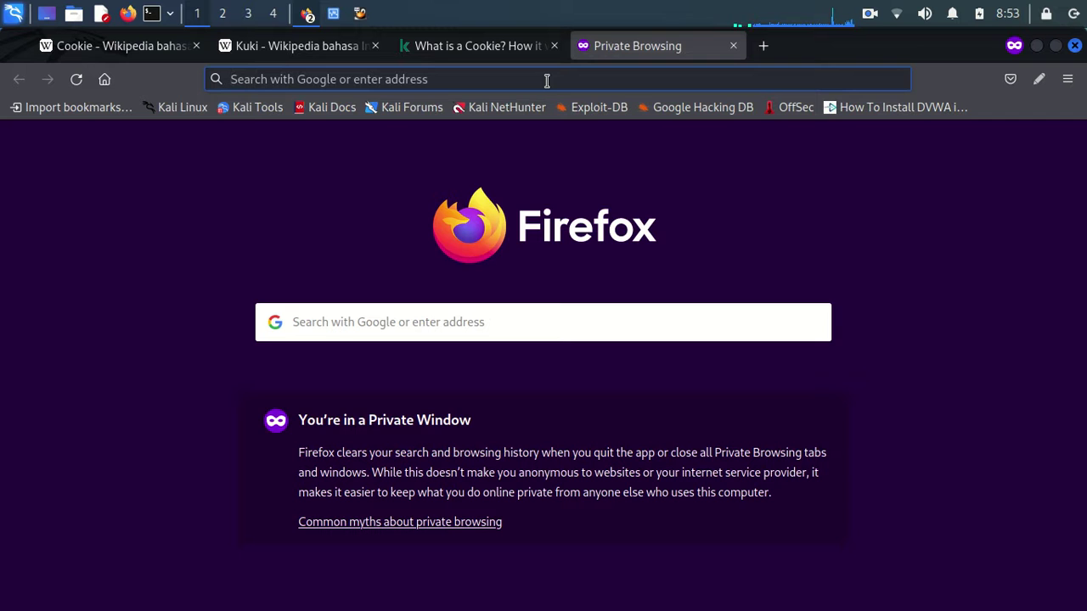
text(192.168)
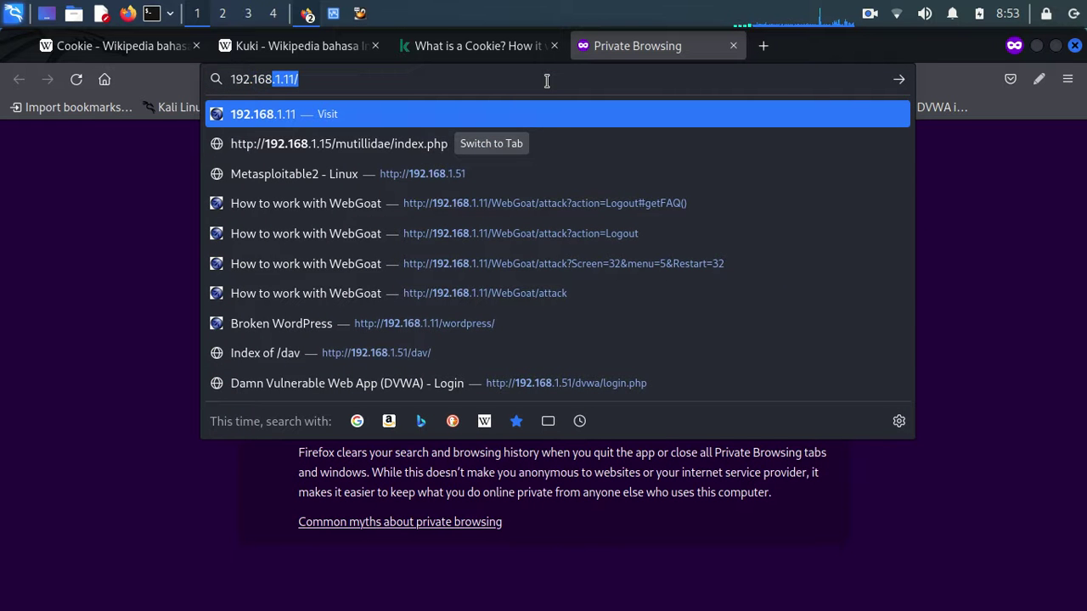
text(.1.)
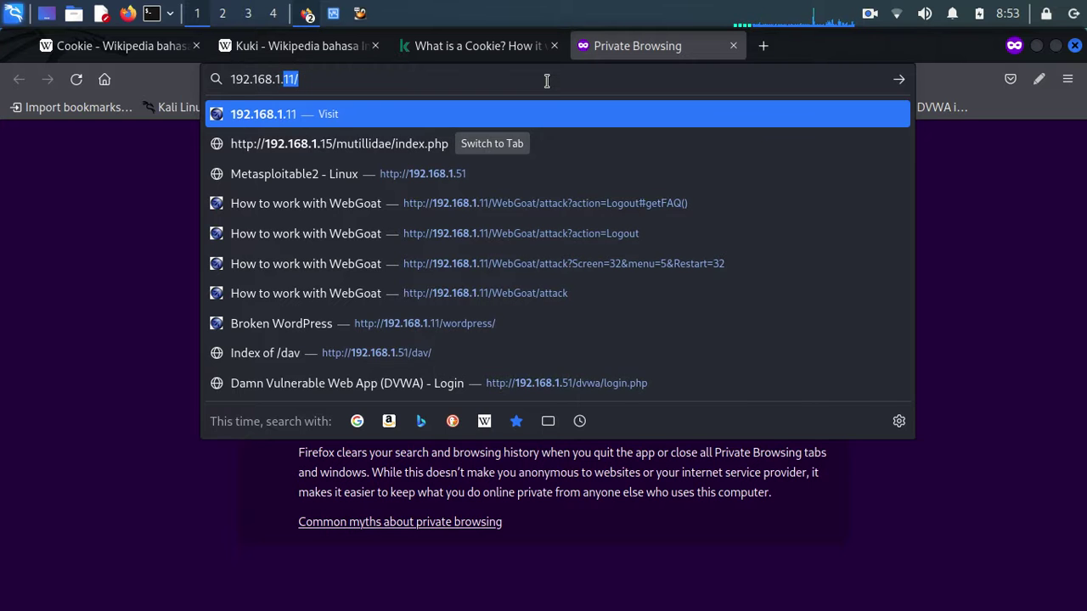
text(115)
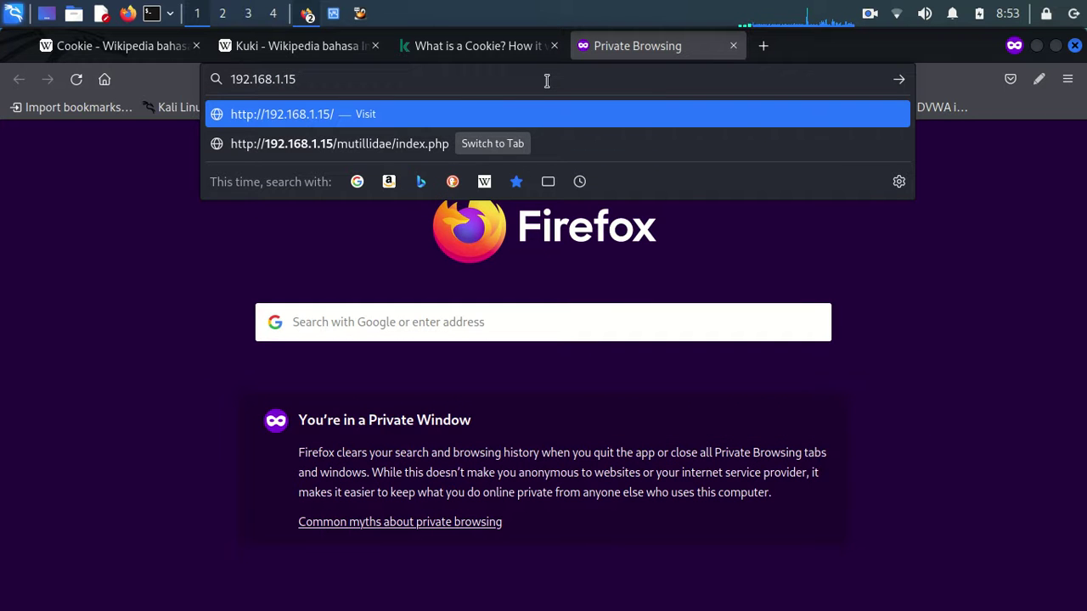
key(Return)
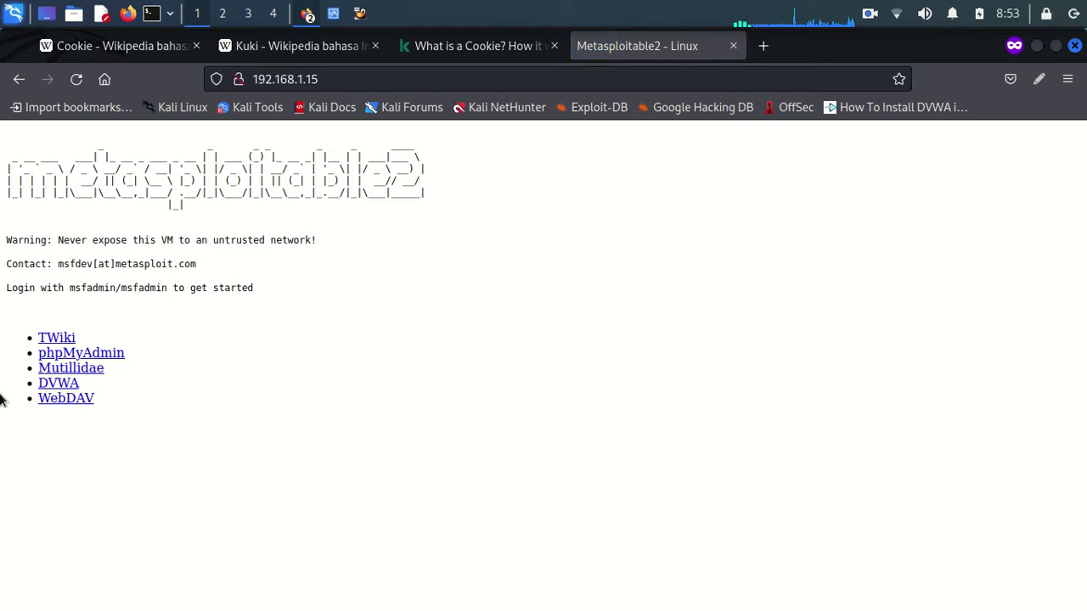
click(71, 371)
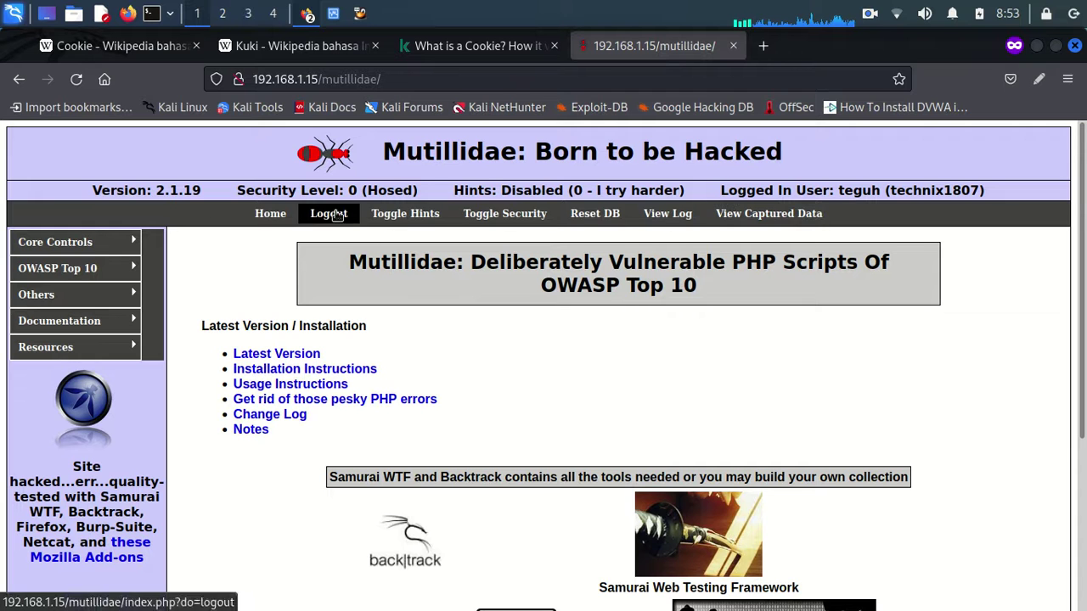
click(331, 214)
click(628, 378)
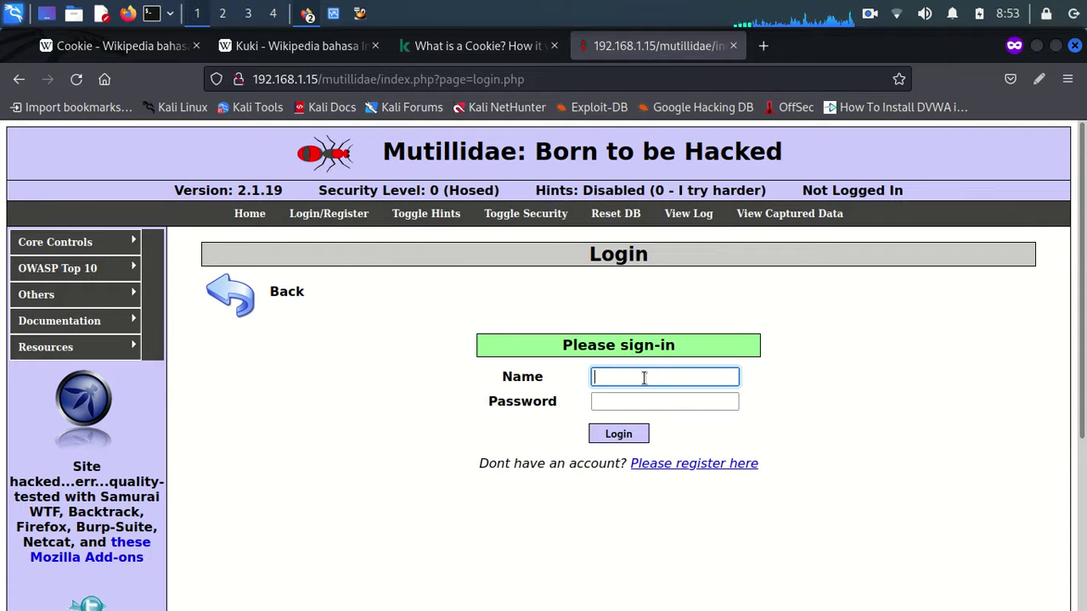
Log in to Mutillidae with the user's own username and password
click(655, 374)
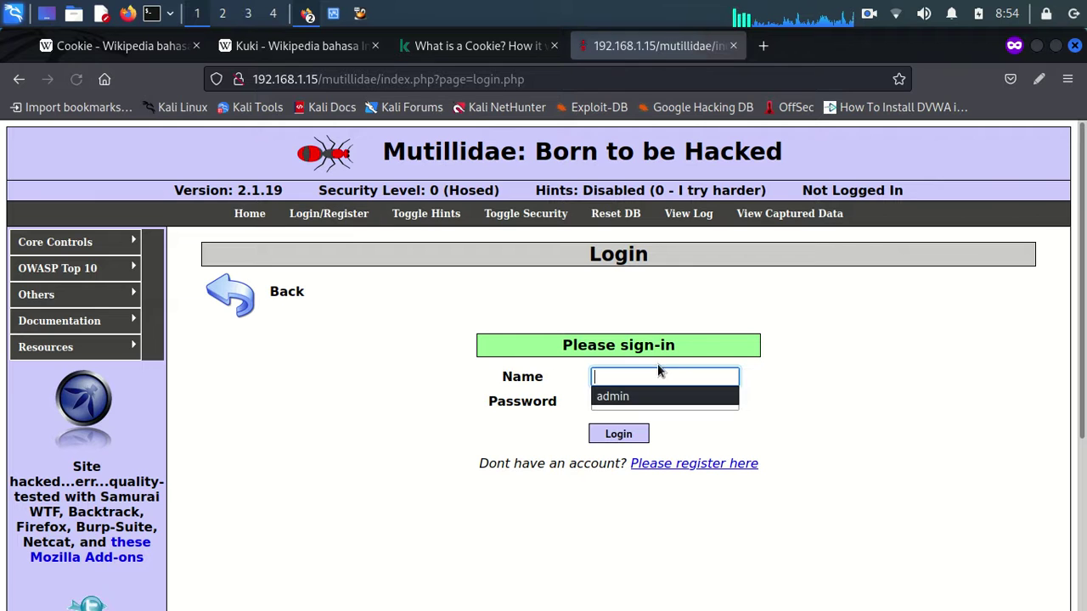
click(652, 374)
text(teguh)
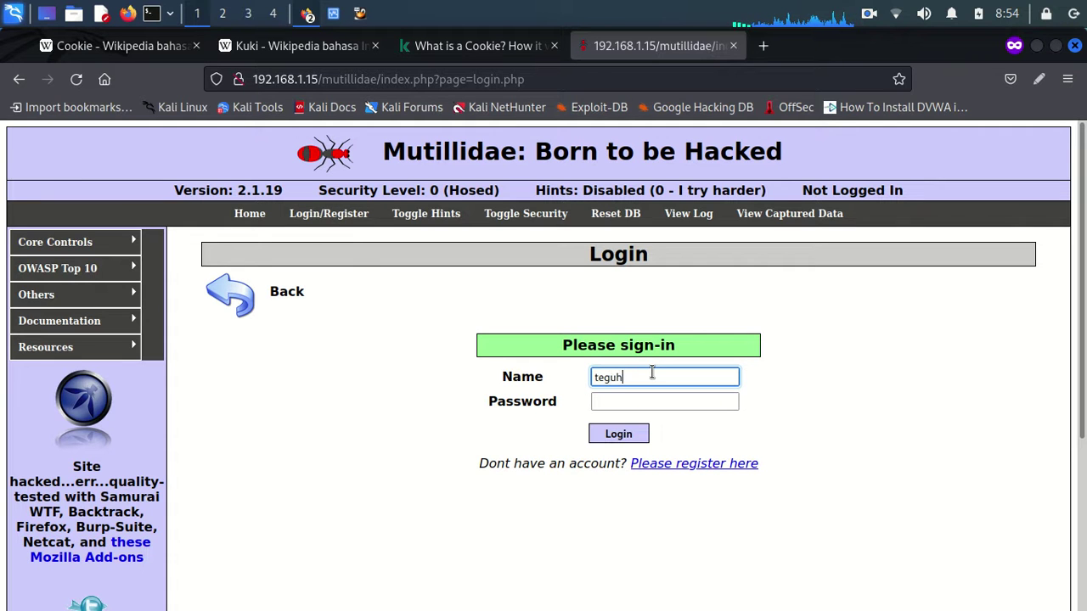
key(Tab)
text(t)
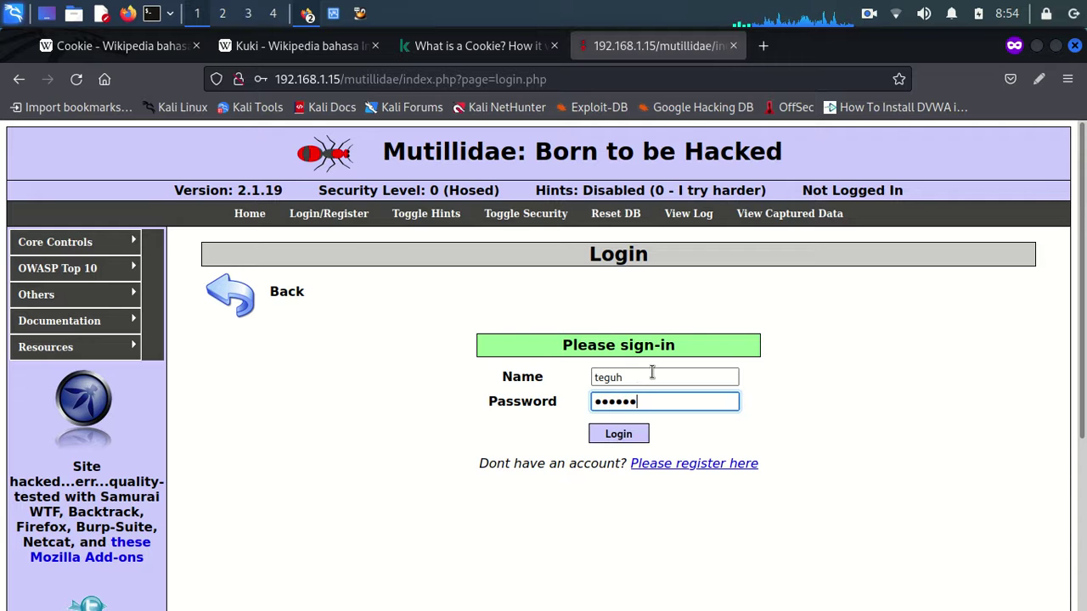
click(602, 433)
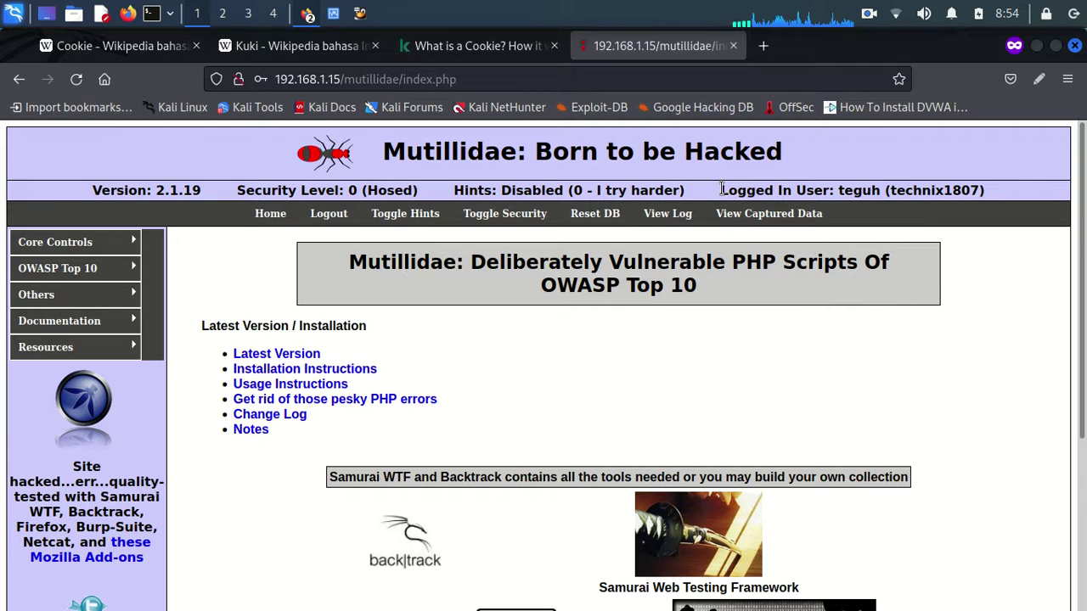
Highlight the Logged In User line on the Mutillidae home page
drag(722, 188, 1007, 202)
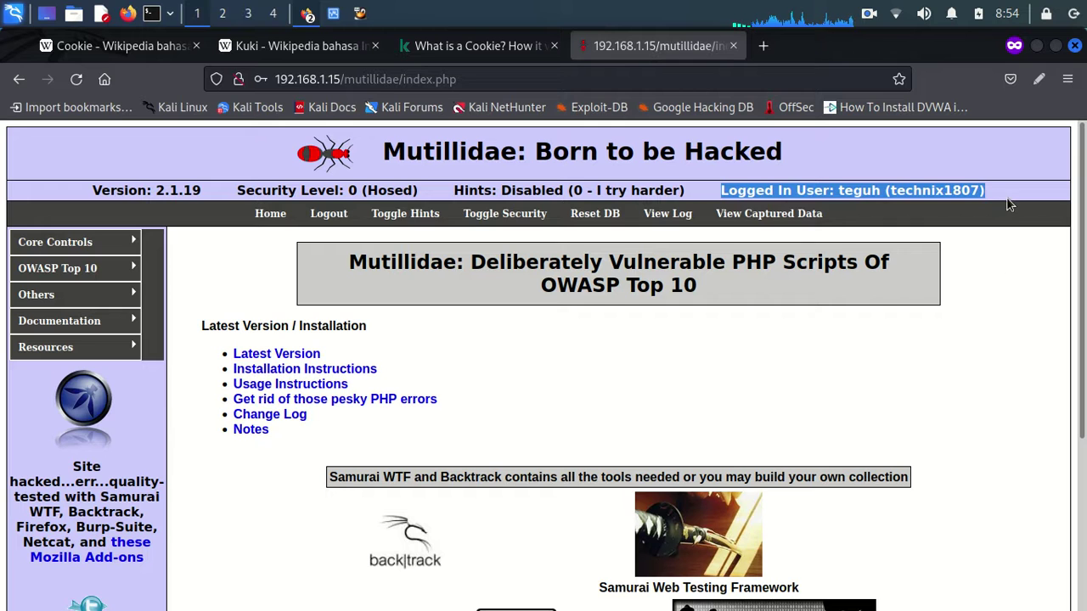
click(997, 267)
drag(720, 190, 985, 192)
click(985, 270)
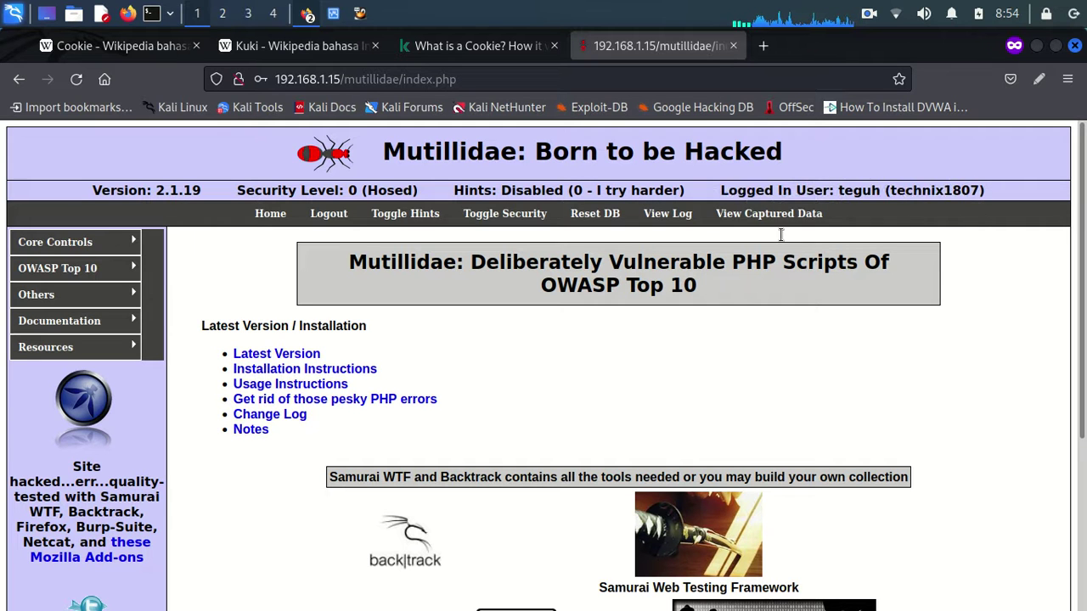
Close the Mutillidae tab and reopen Mutillidae at 192.168.1.15 in a new private tab
click(734, 46)
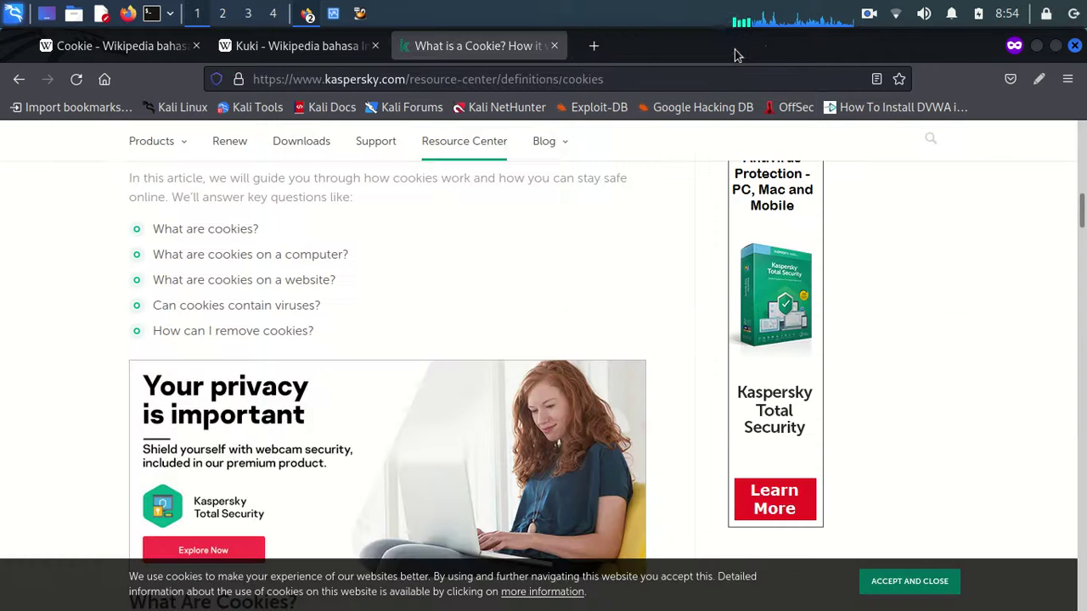
click(585, 48)
text(192.168.1.1)
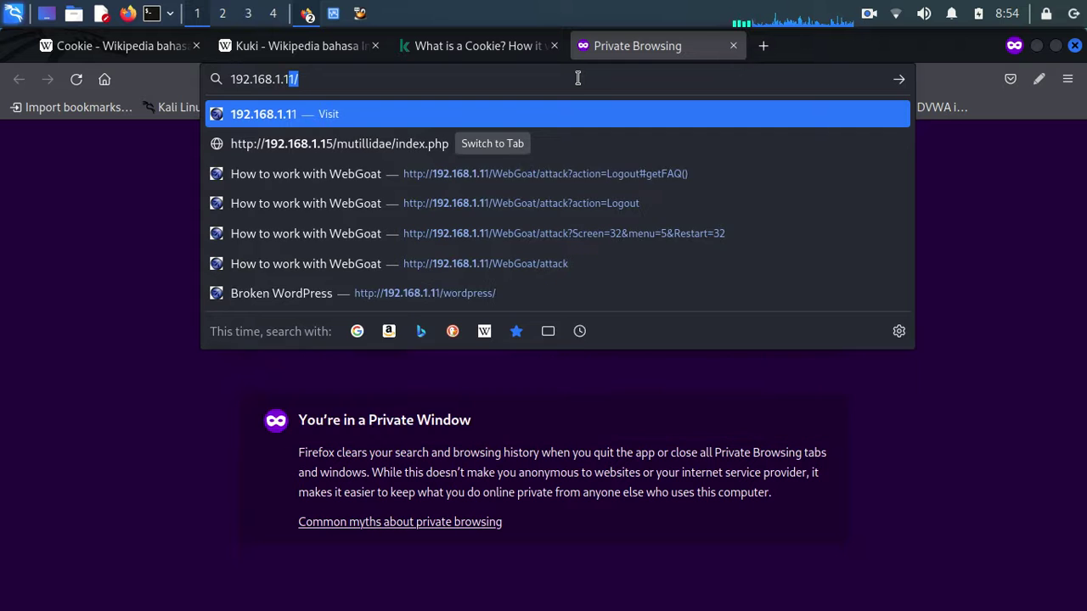
text(5)
key(Return)
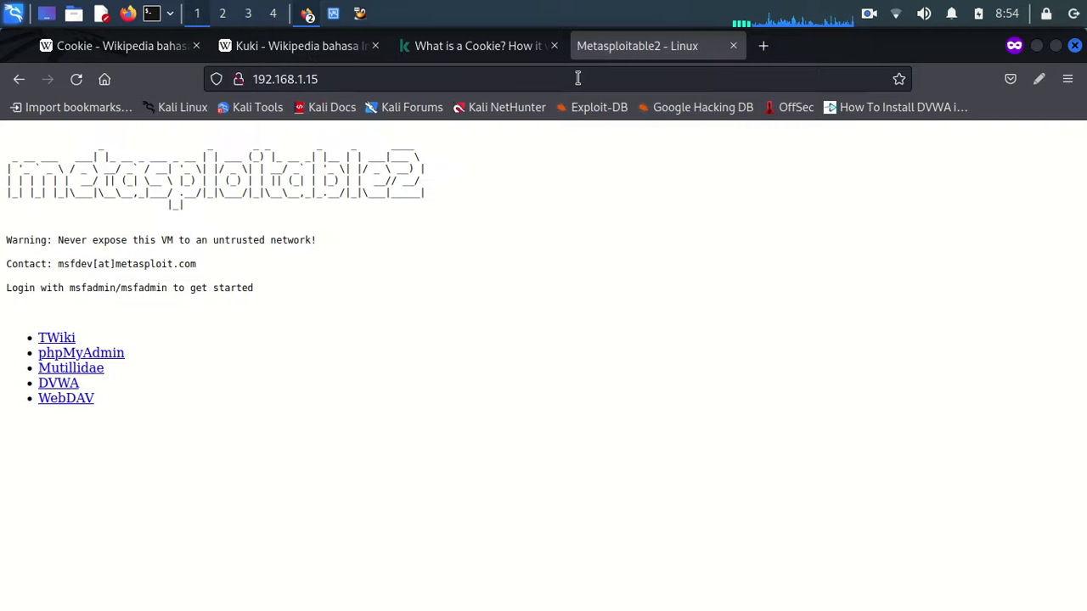
click(68, 370)
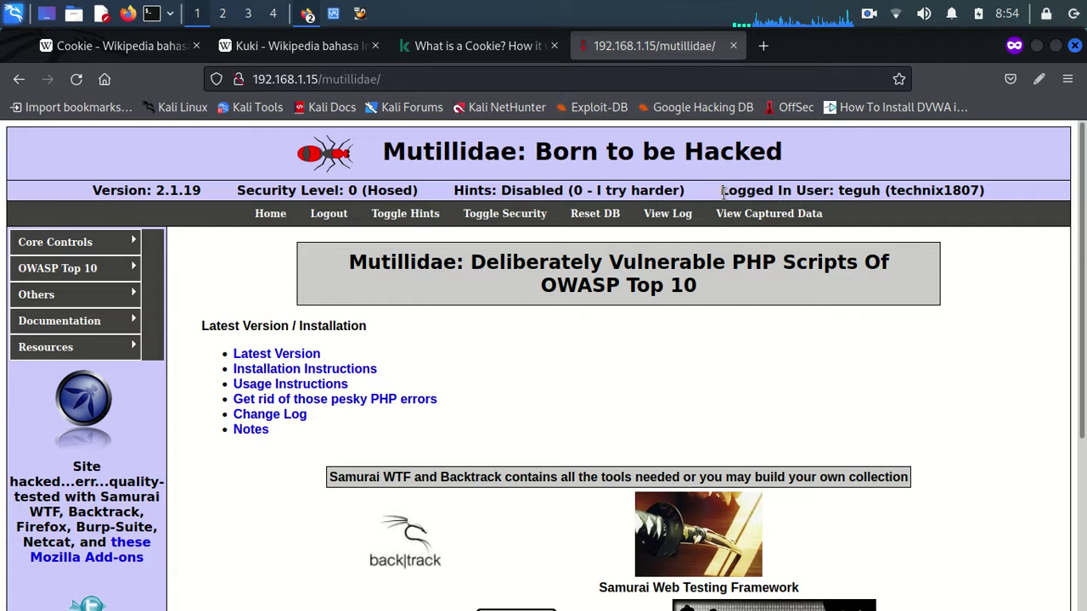
Highlight the Logged In User line and username to show the session persisted
drag(723, 190, 1006, 197)
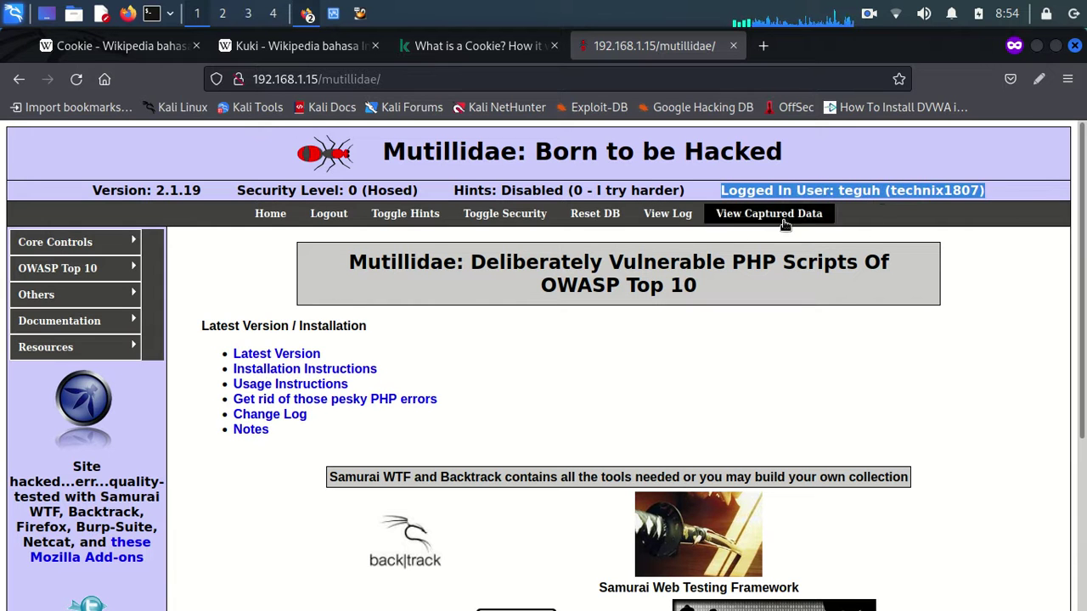
click(841, 190)
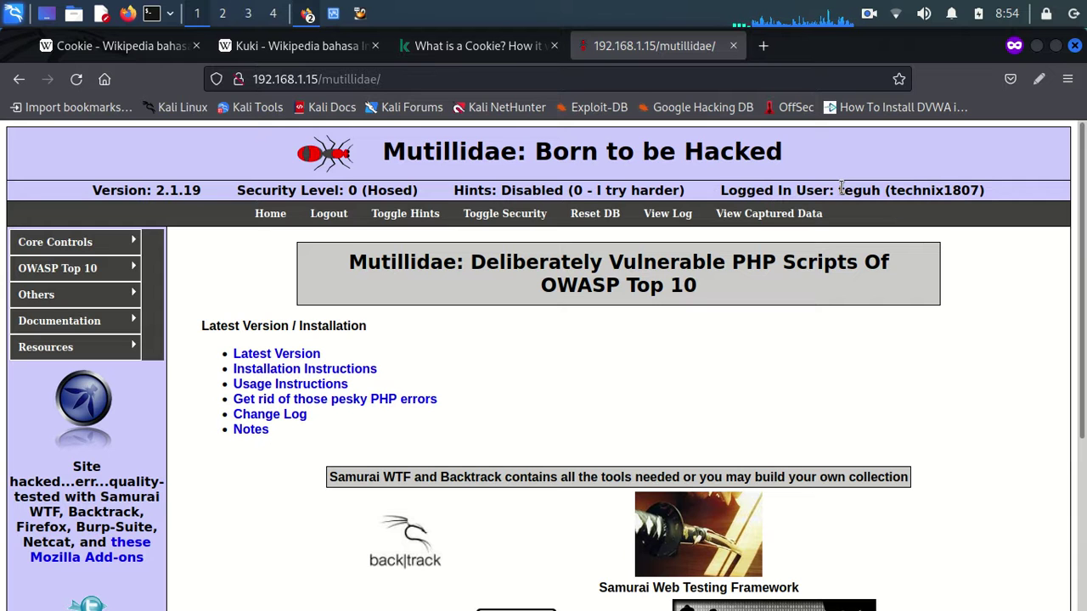
drag(840, 190, 883, 190)
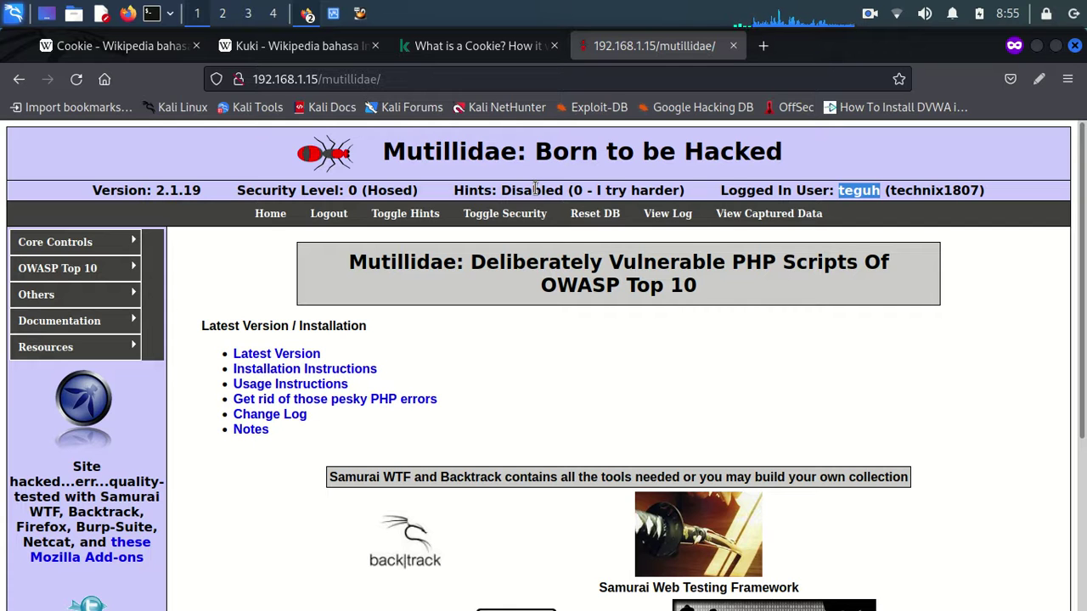
click(809, 161)
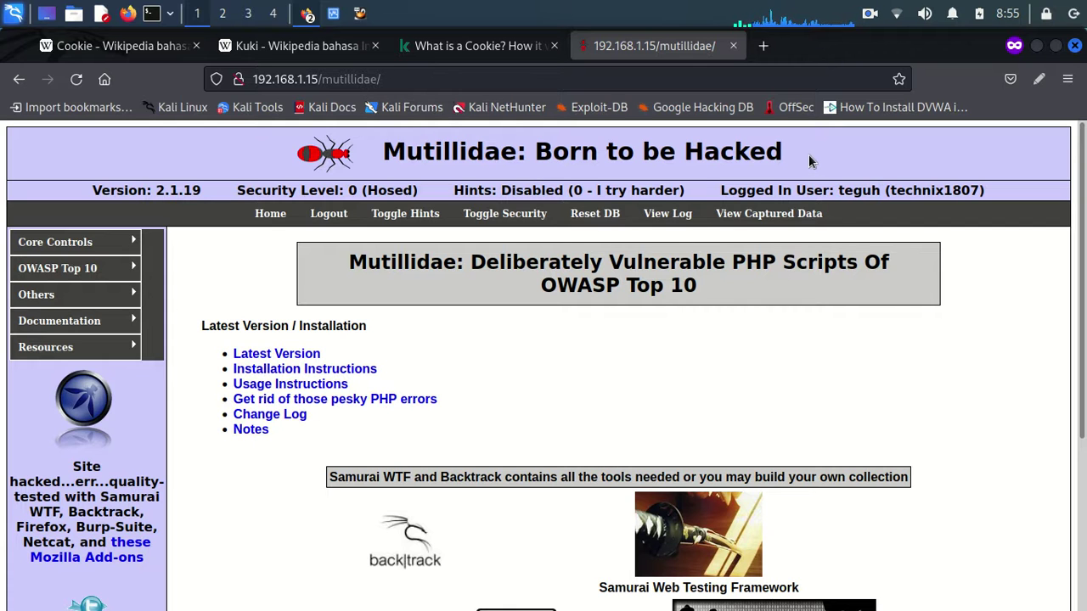
Search Google for 'cookie manager firefox' in a new private tab
click(765, 49)
text(cookie manager)
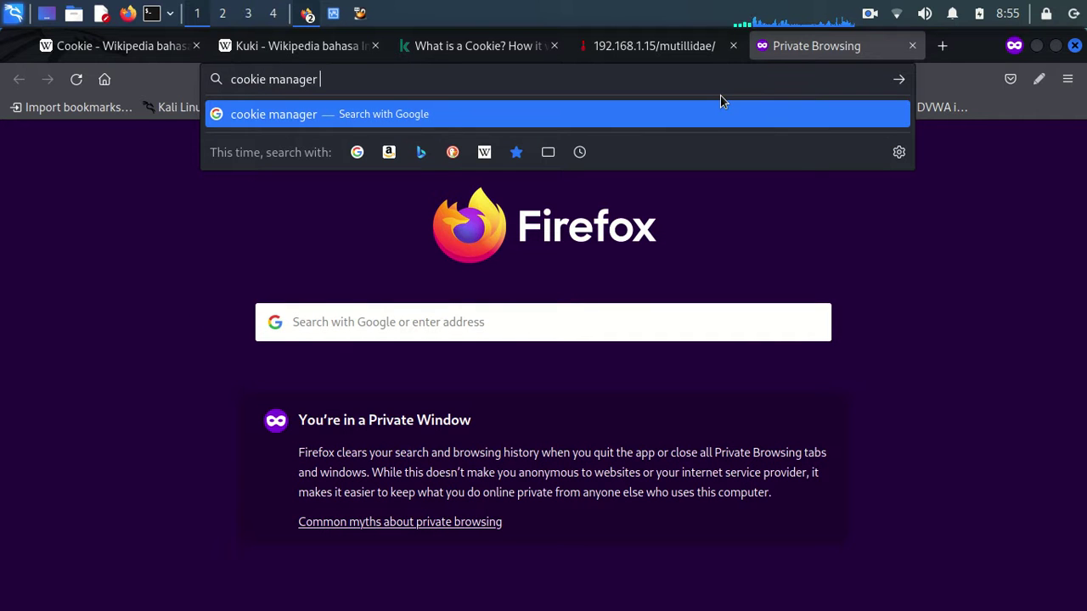
text( firefo)
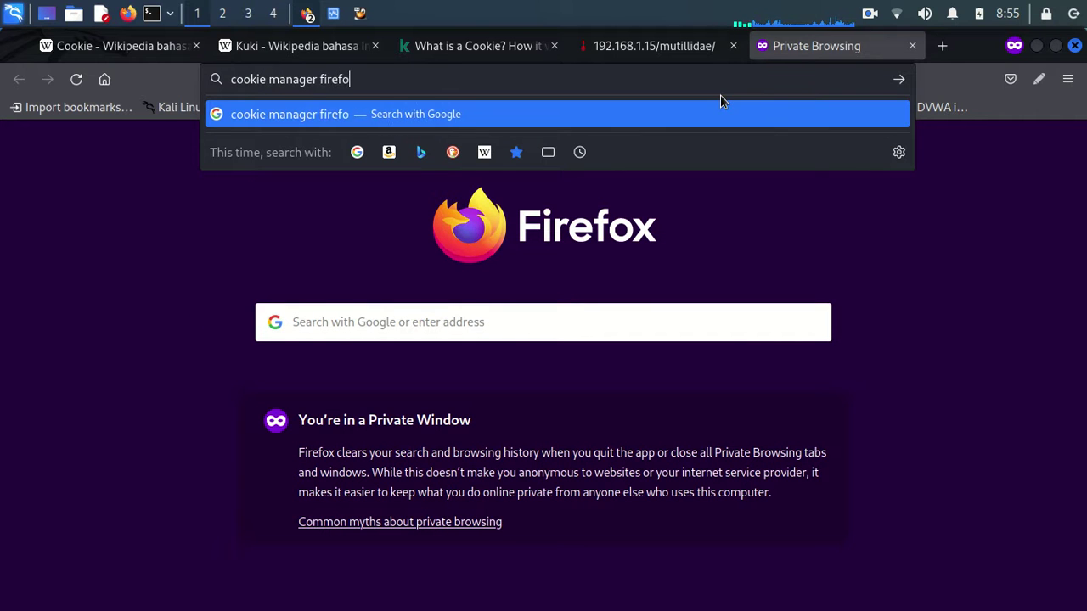
text(x)
key(Return)
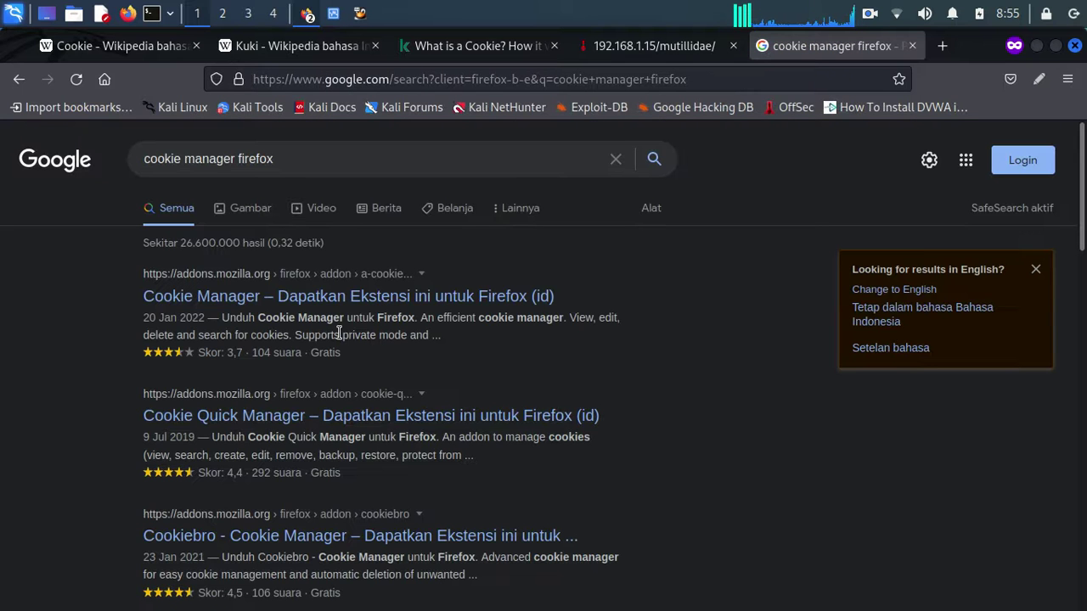
Check the Cookie Manager result, then open the CookieManager - Cookie Editor add-on page
click(332, 304)
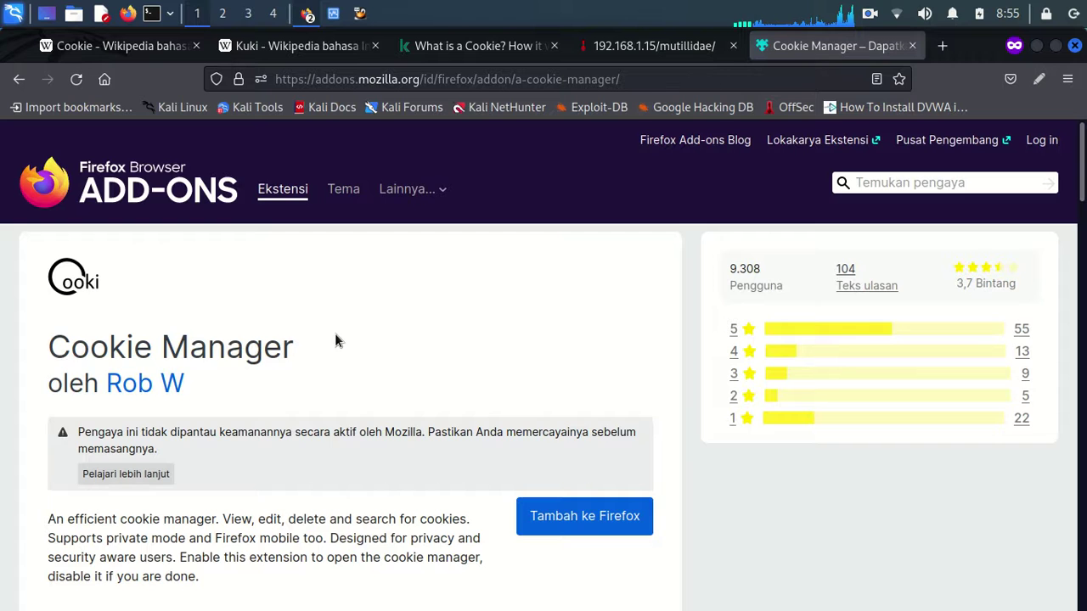
scroll(334, 341, down, 3)
scroll(335, 341, up, 3)
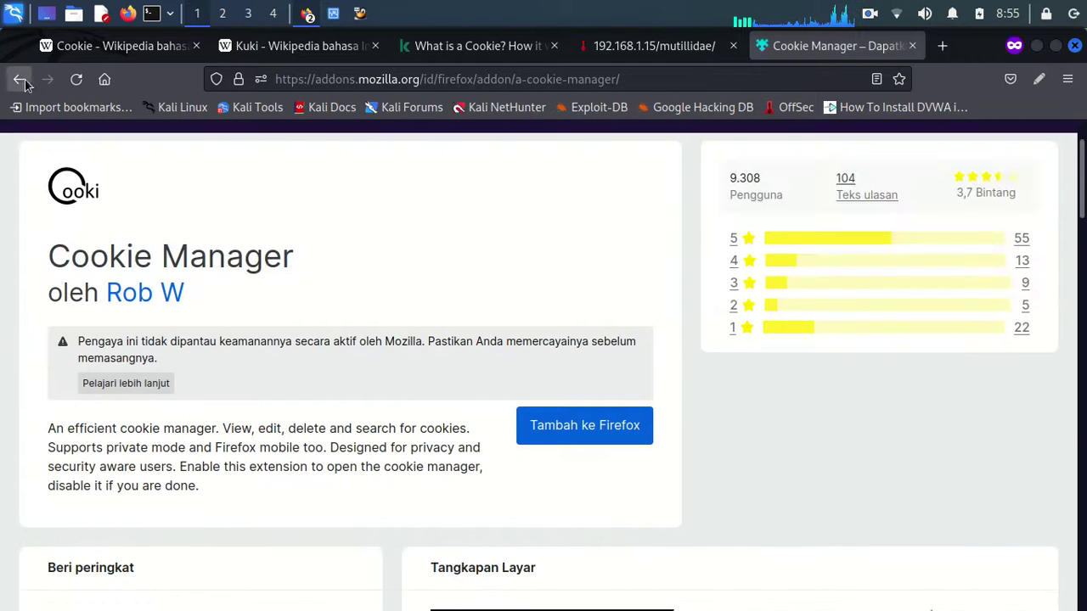
click(18, 79)
scroll(382, 307, down, 3)
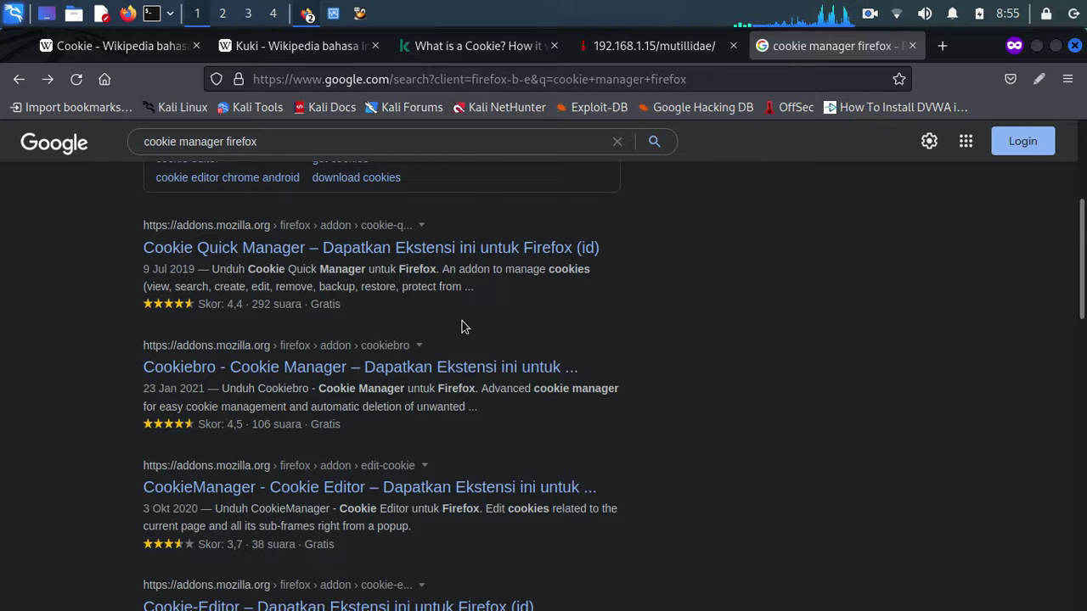
scroll(462, 327, down, 2)
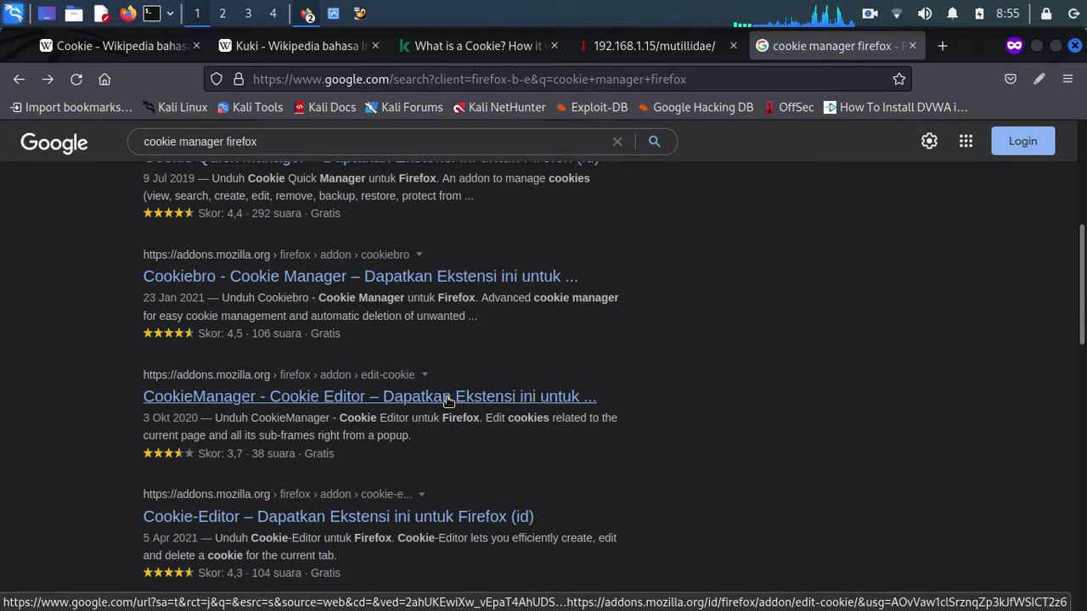
click(447, 397)
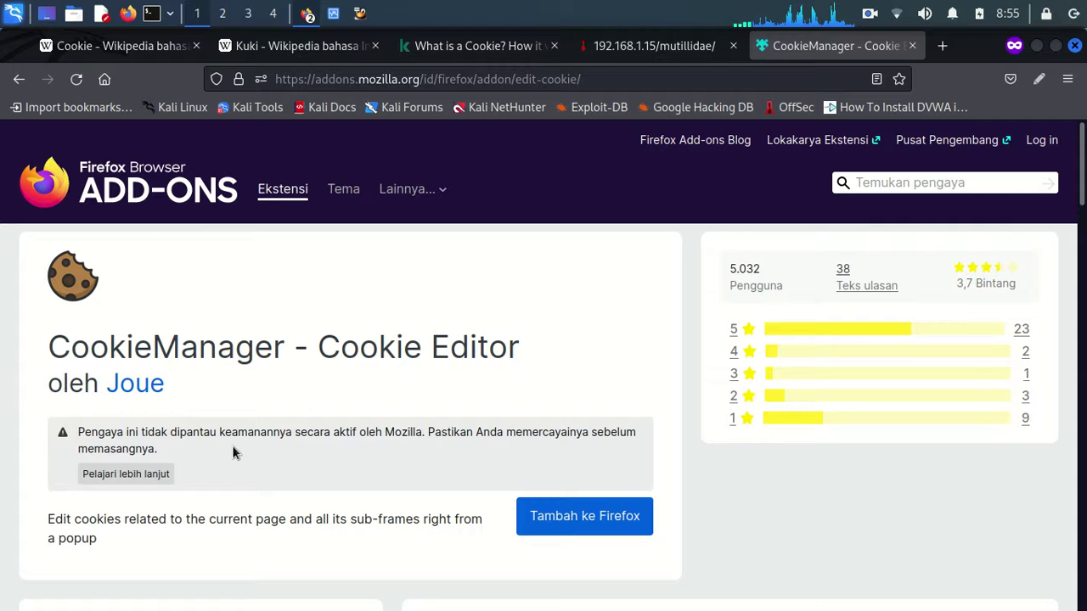
Install CookieManager - Cookie Editor and allow it to run in private windows
scroll(233, 451, down, 3)
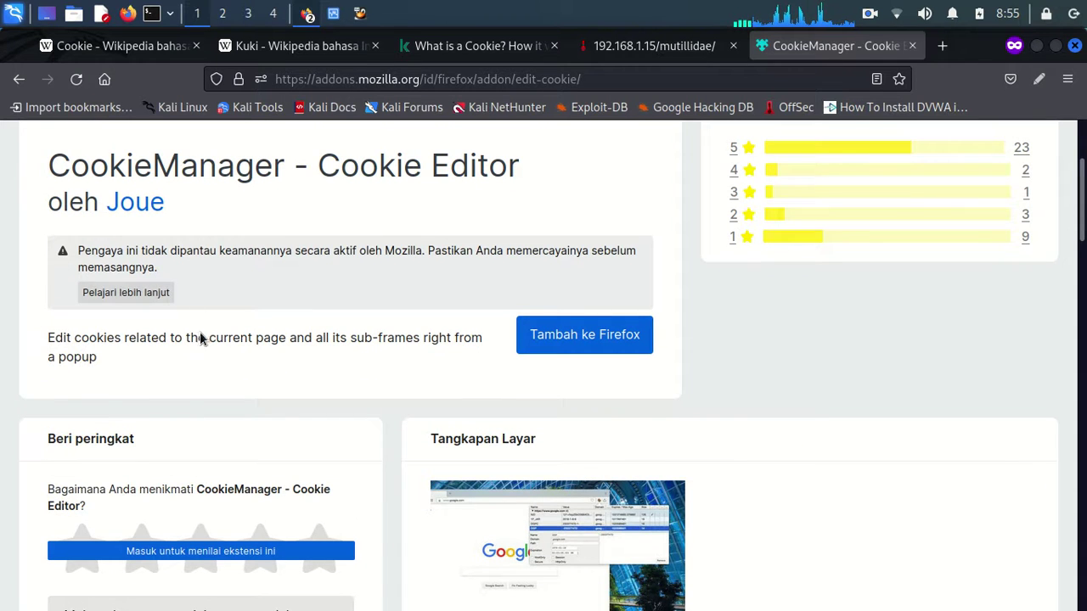
scroll(291, 388, down, 5)
scroll(291, 388, up, 6)
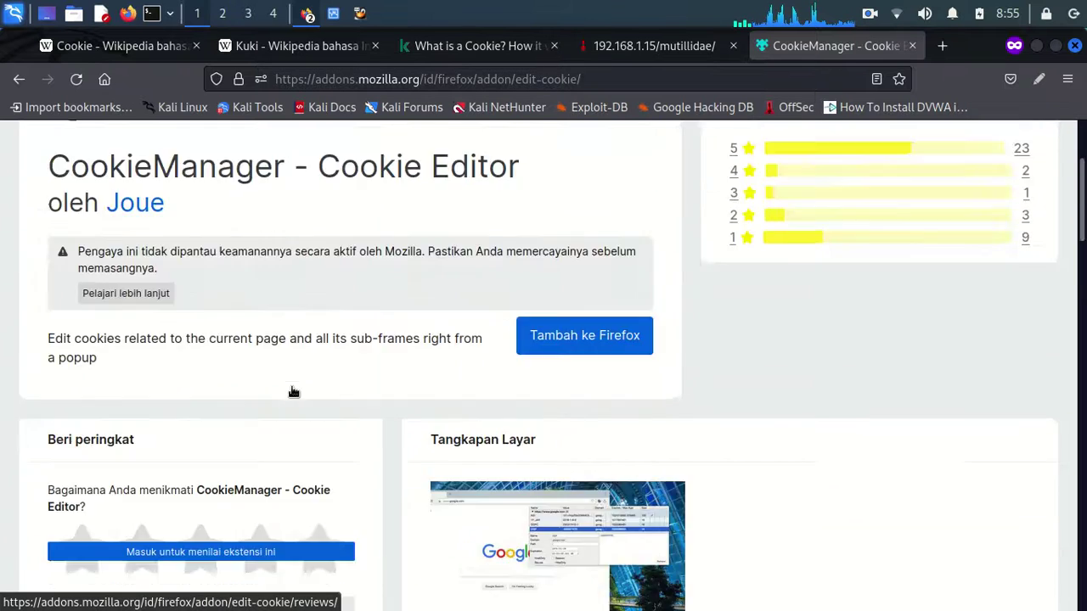
click(556, 422)
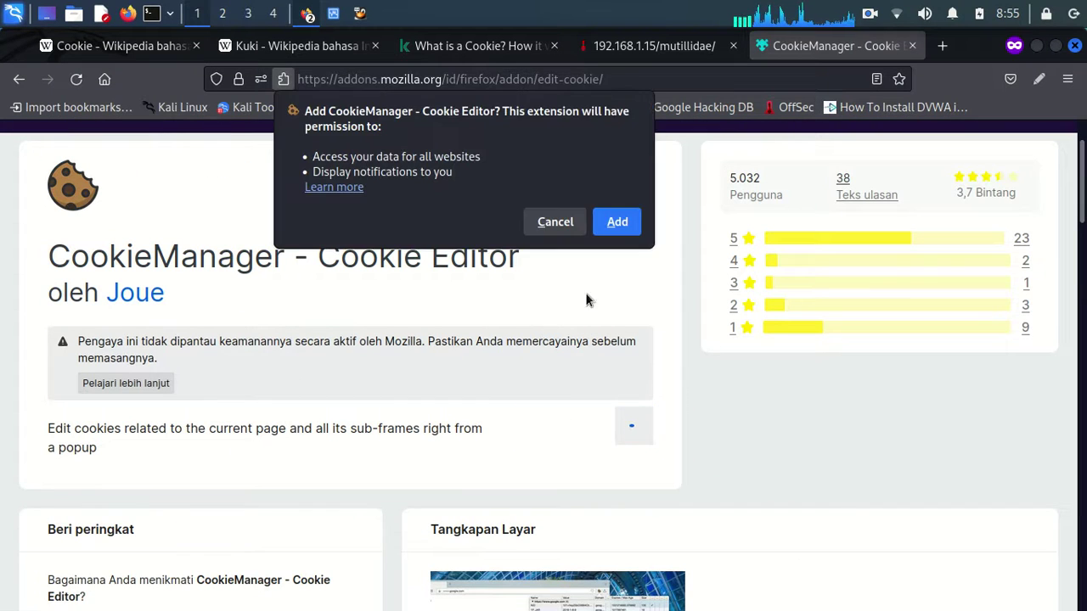
click(617, 222)
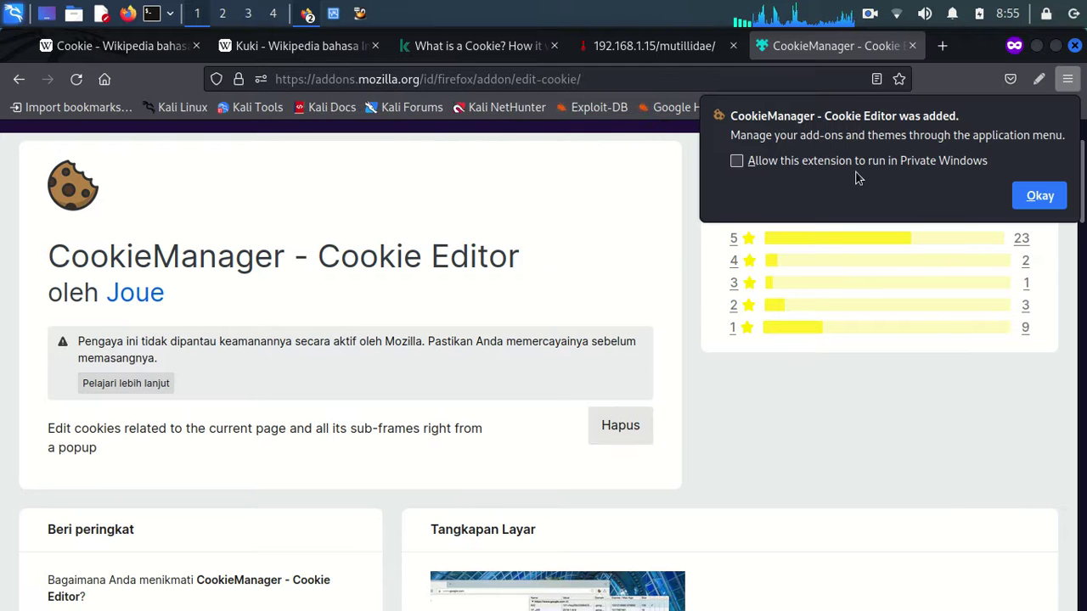
click(736, 162)
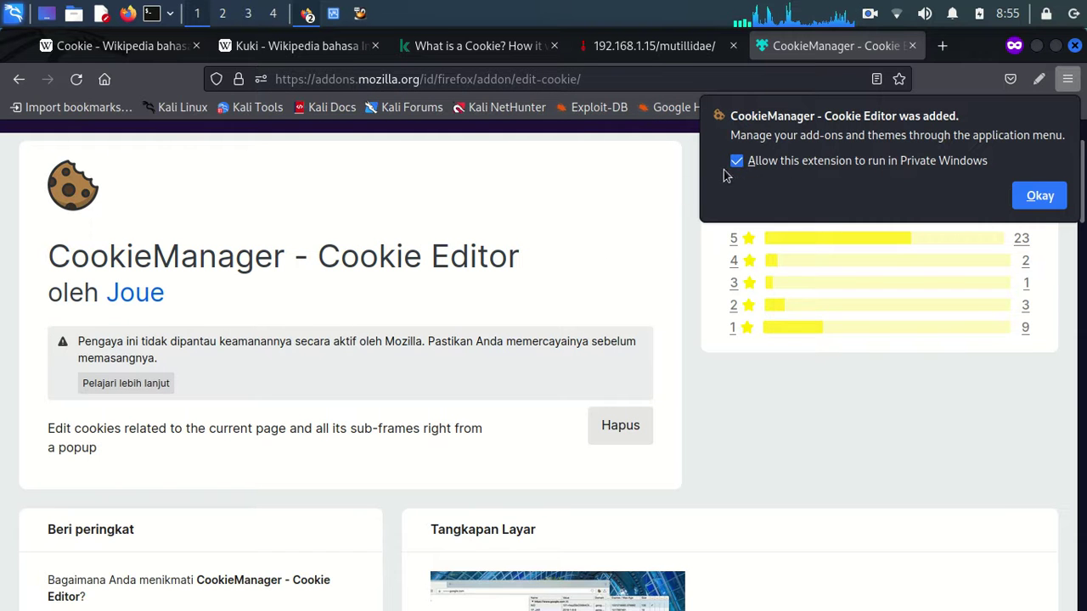
click(1021, 196)
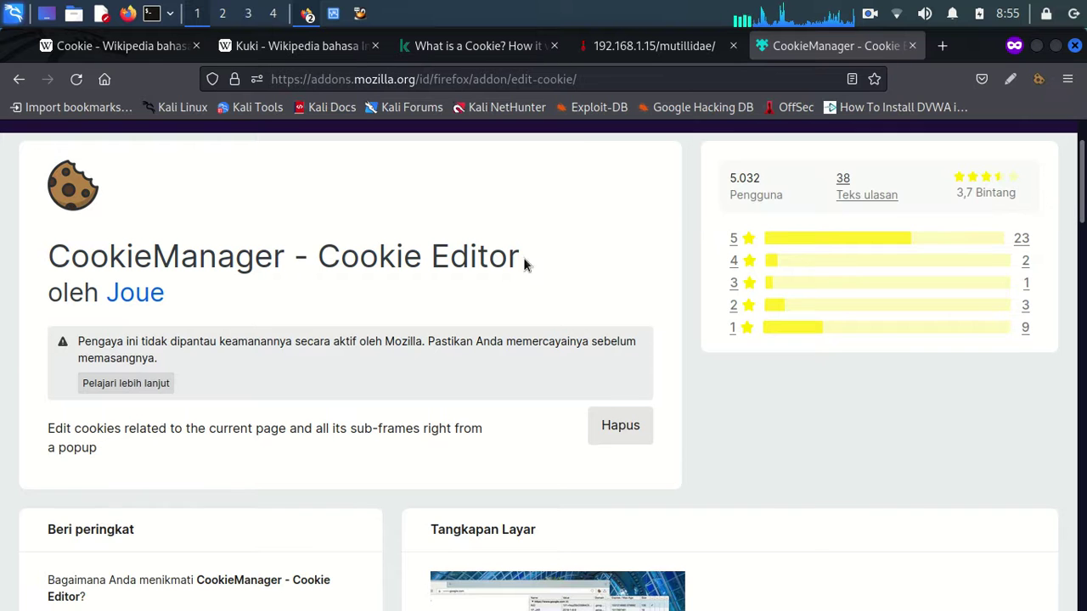
Open the CookieManager editor from its toolbar icon
scroll(549, 242, up, 2)
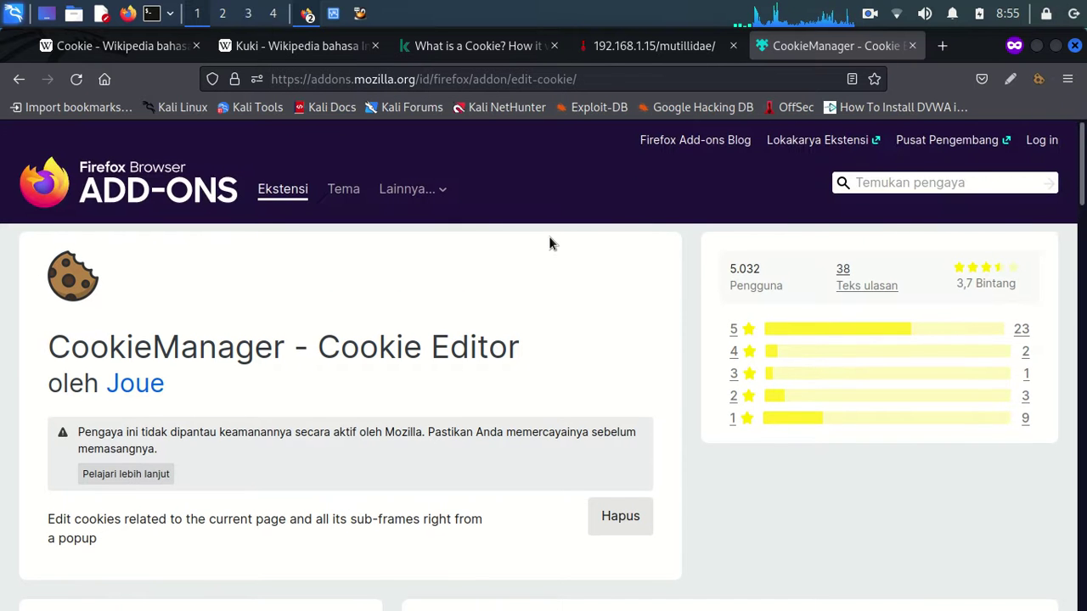
scroll(549, 244, down, 2)
scroll(549, 244, up, 2)
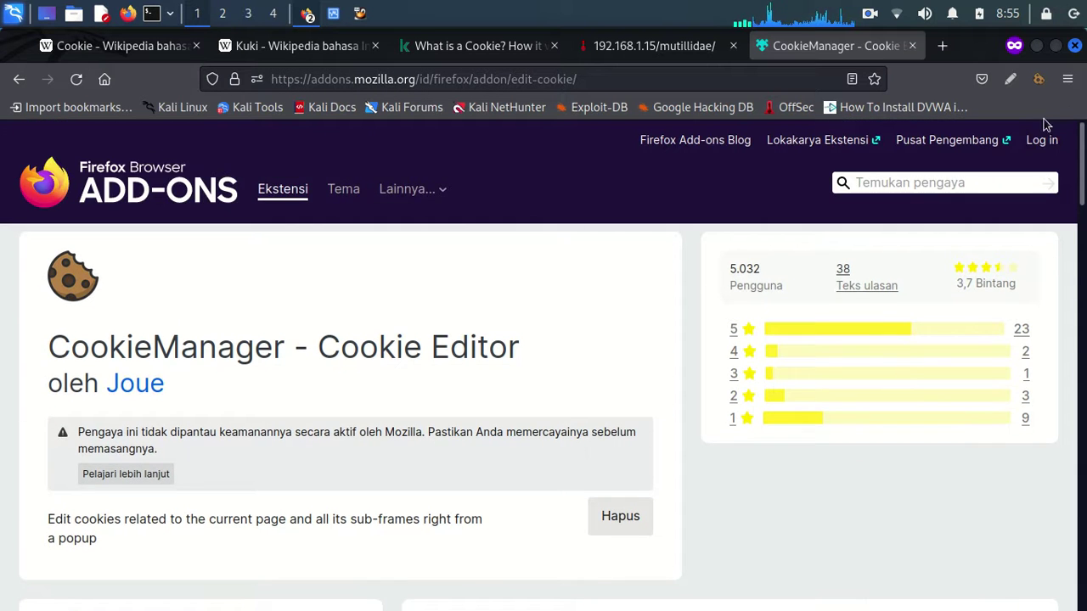
click(1039, 79)
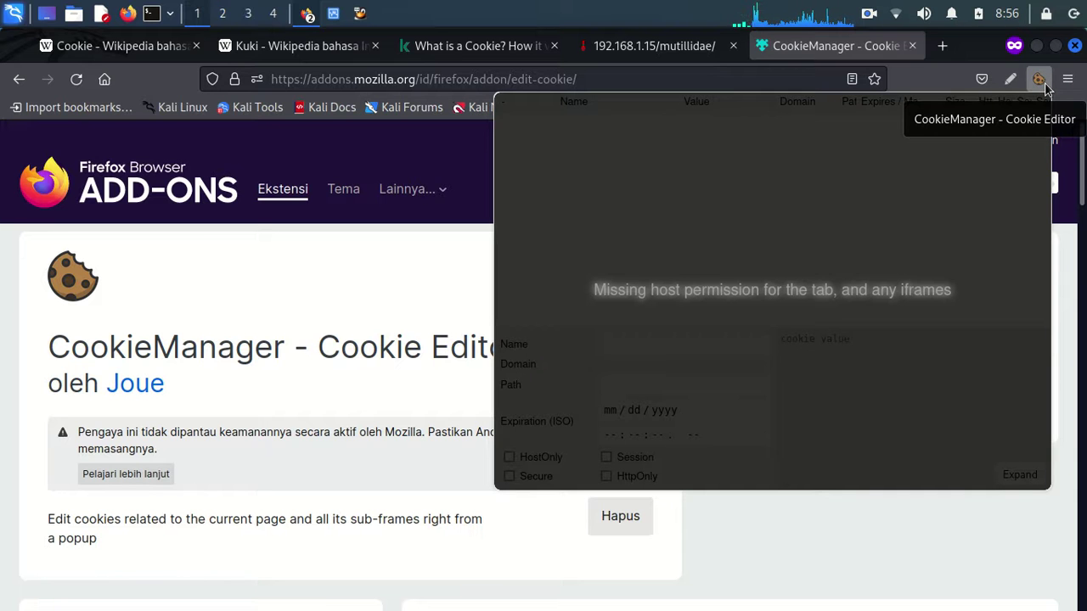
Reload the Mutillidae tab twice and check its cookies in the CookieManager popup
click(1043, 82)
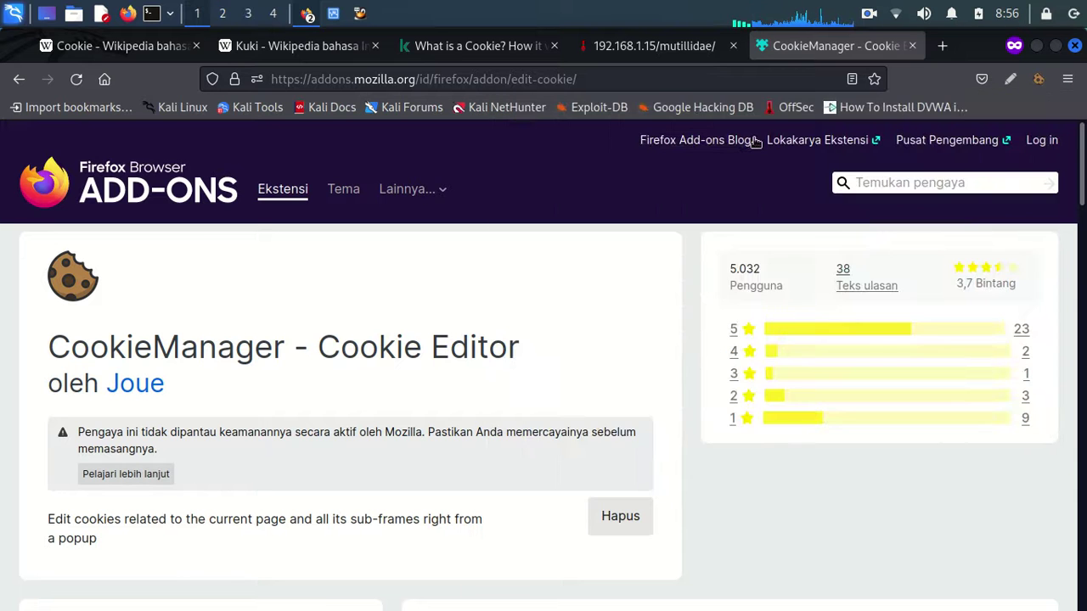
click(629, 45)
click(574, 79)
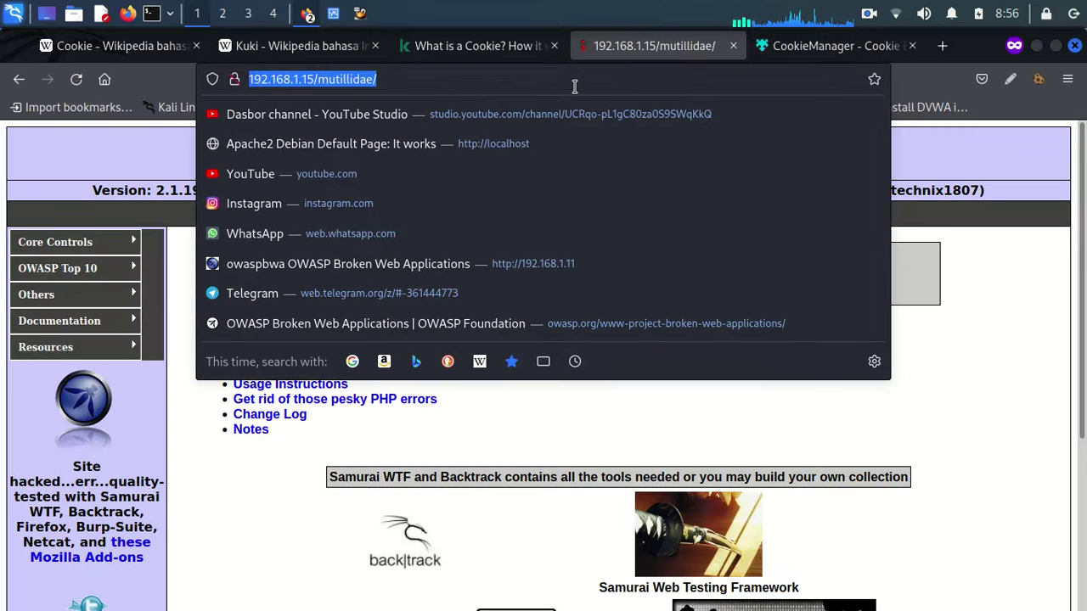
key(Return)
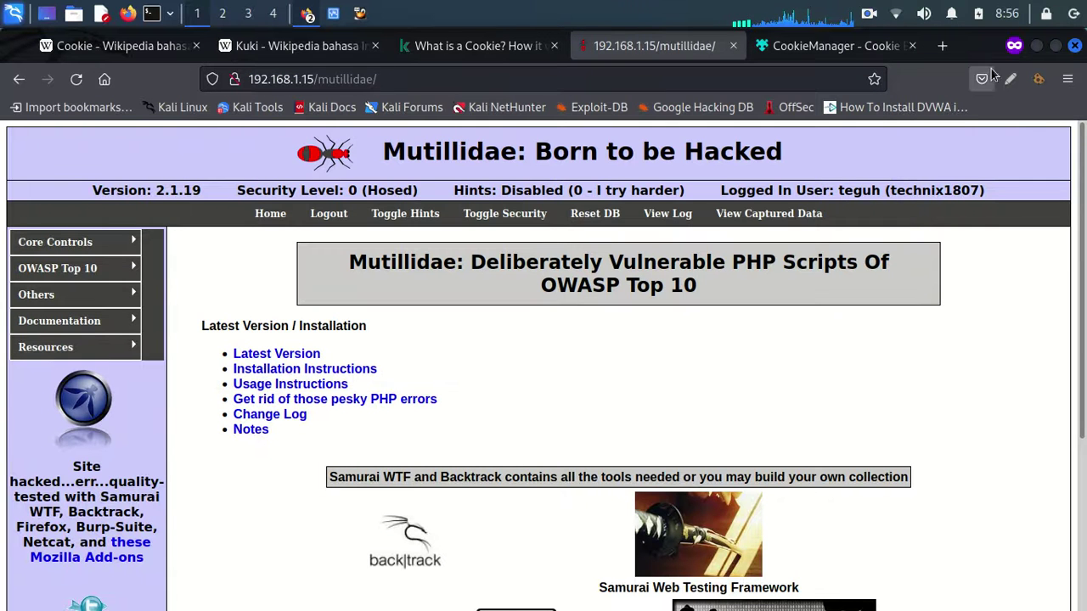
click(1038, 80)
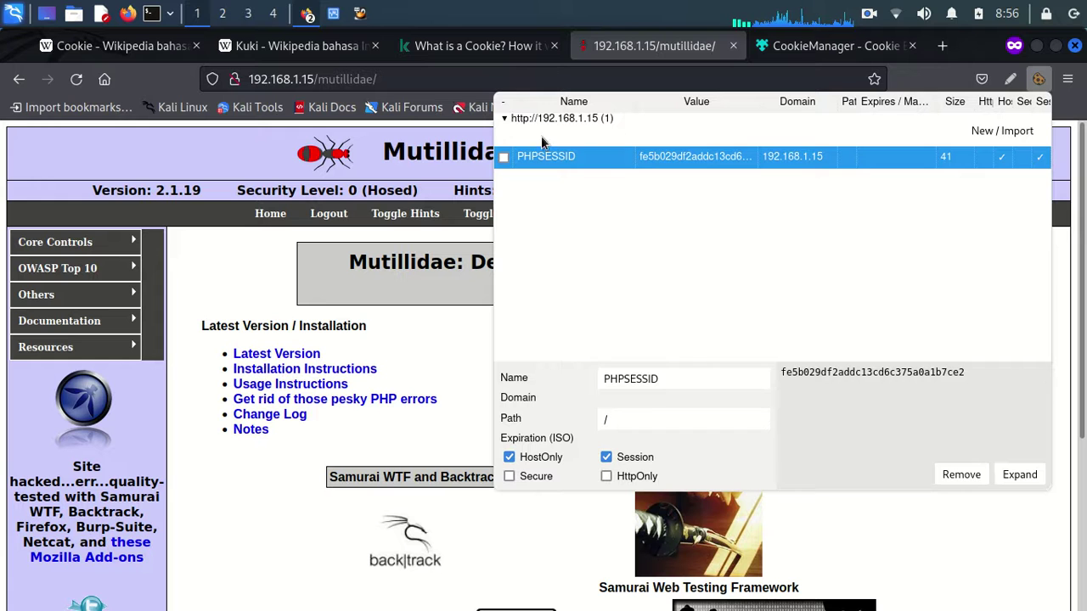
key(Escape)
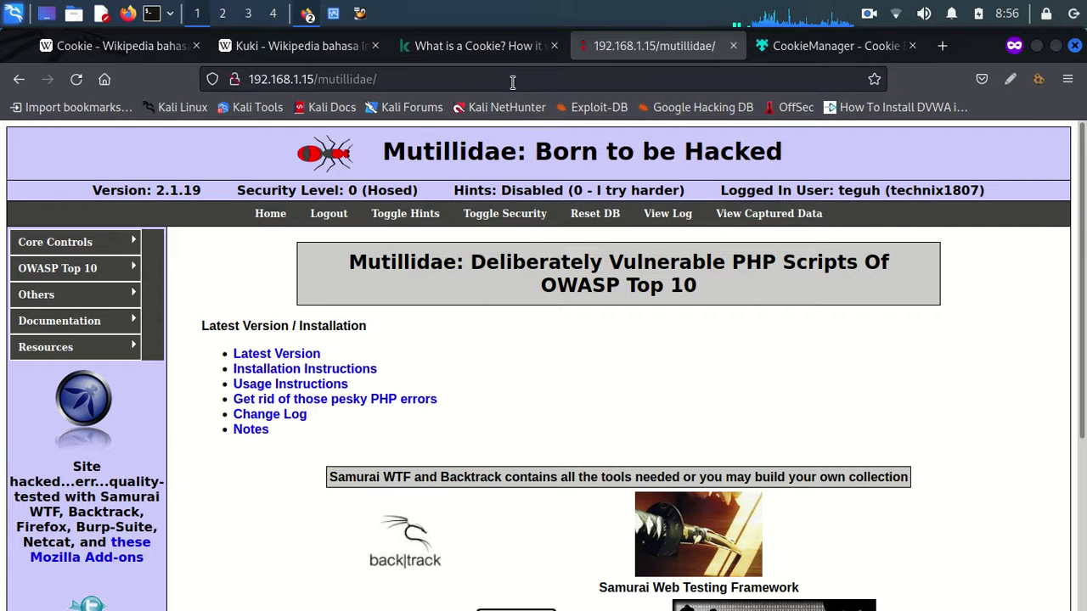
click(512, 82)
key(Return)
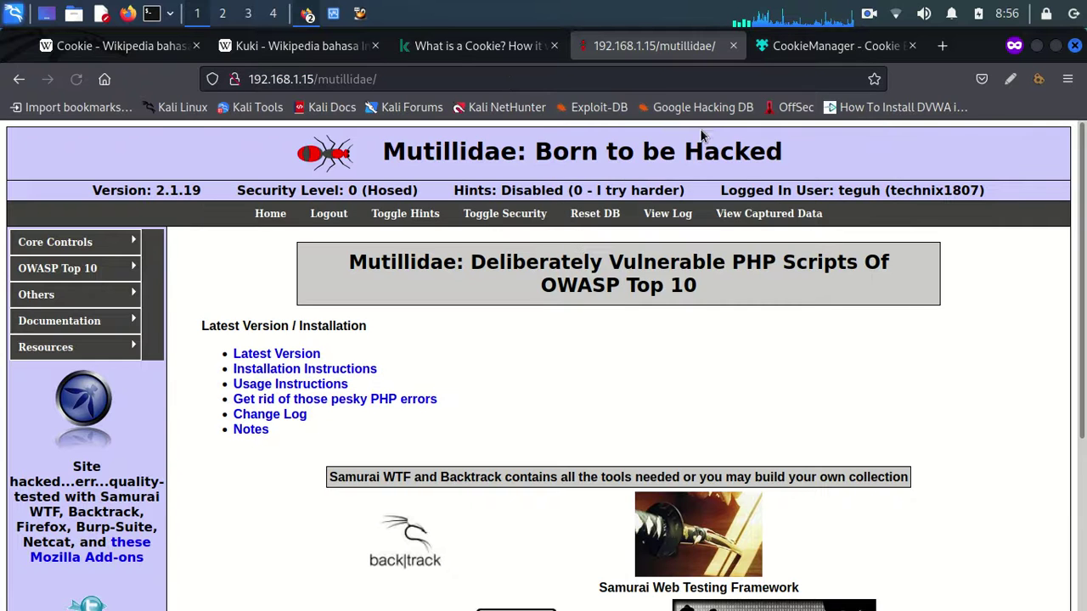
Mark PHPSESSID, expand to the full-tab editor, collapse the 192.168.1.15 group
click(1038, 80)
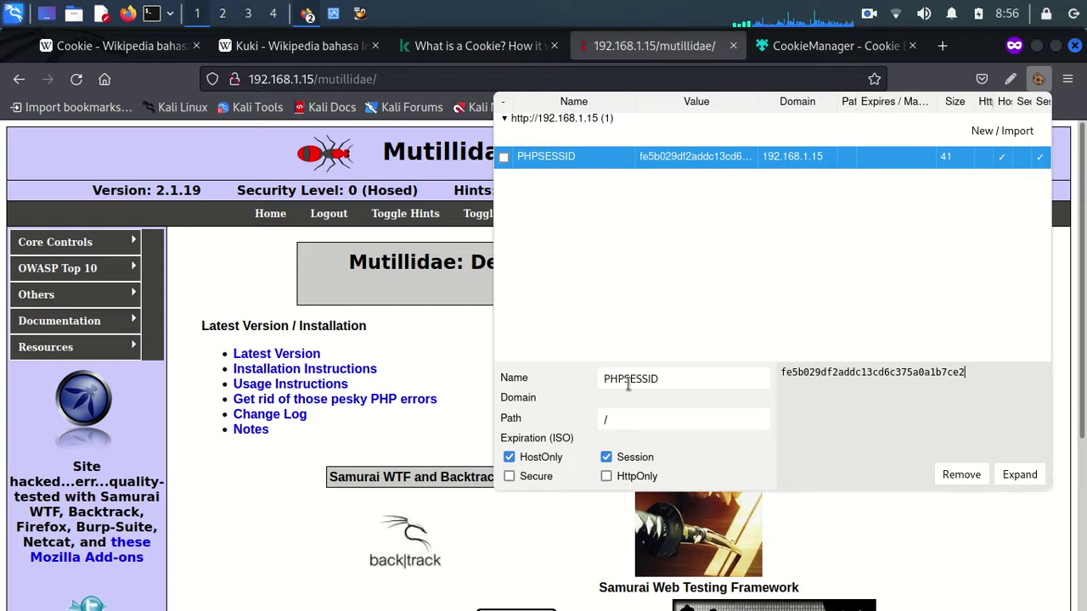
click(503, 158)
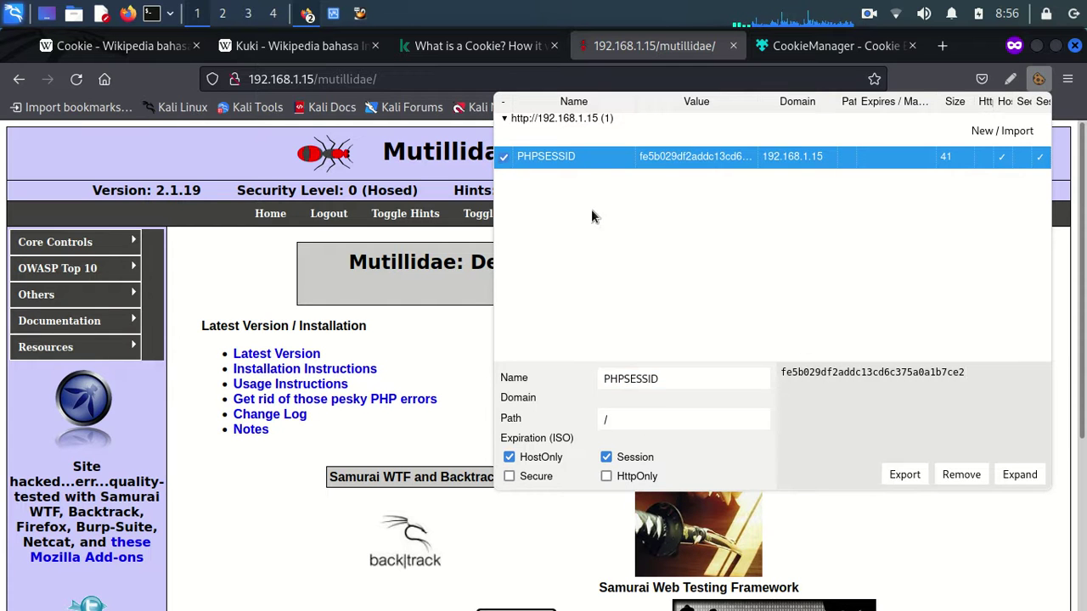
click(1018, 475)
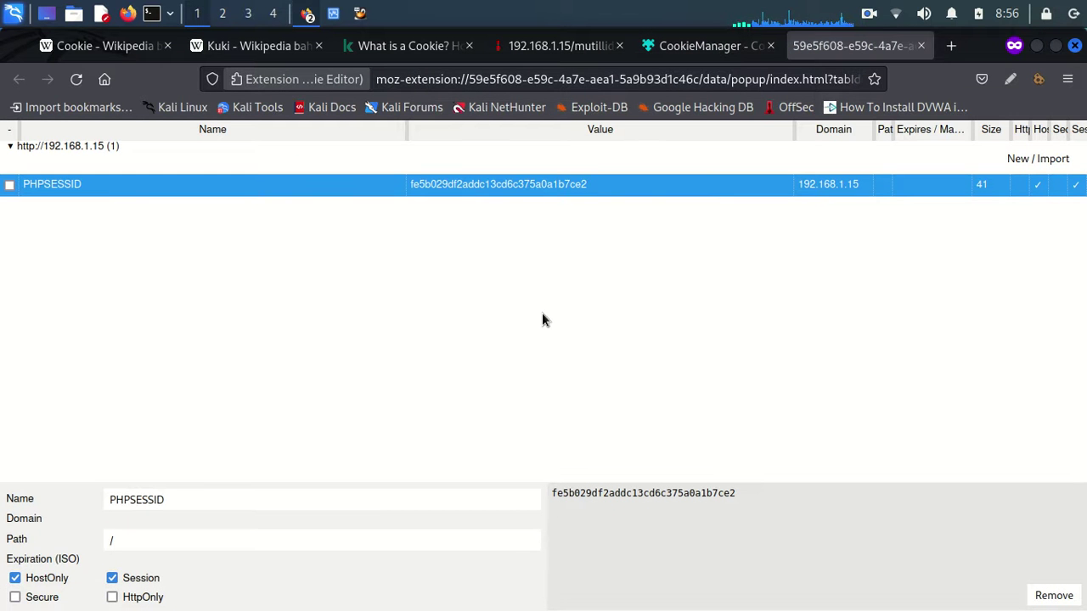
click(57, 150)
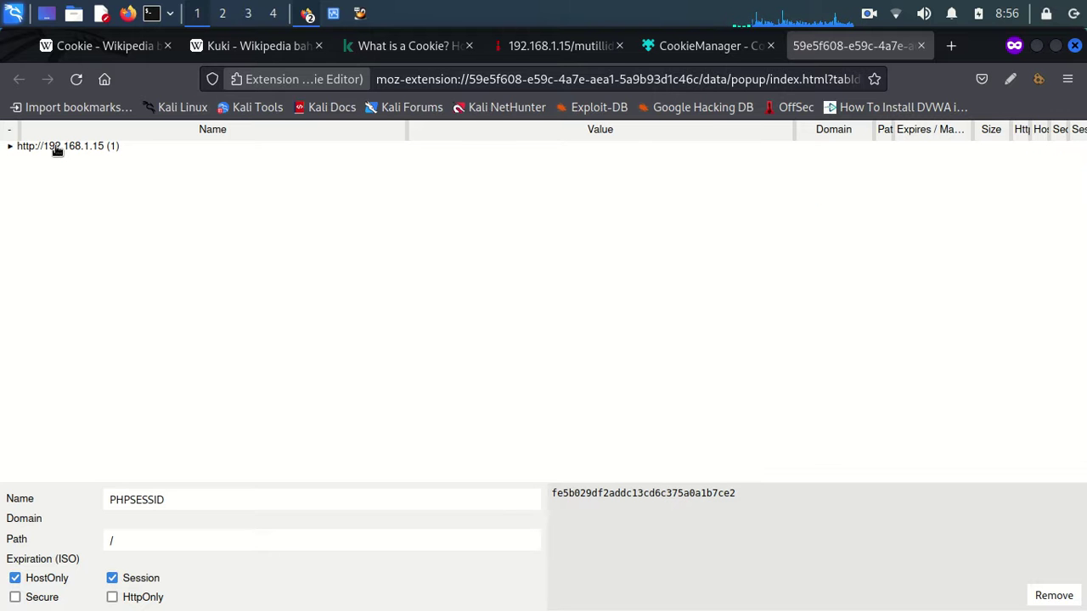
click(871, 15)
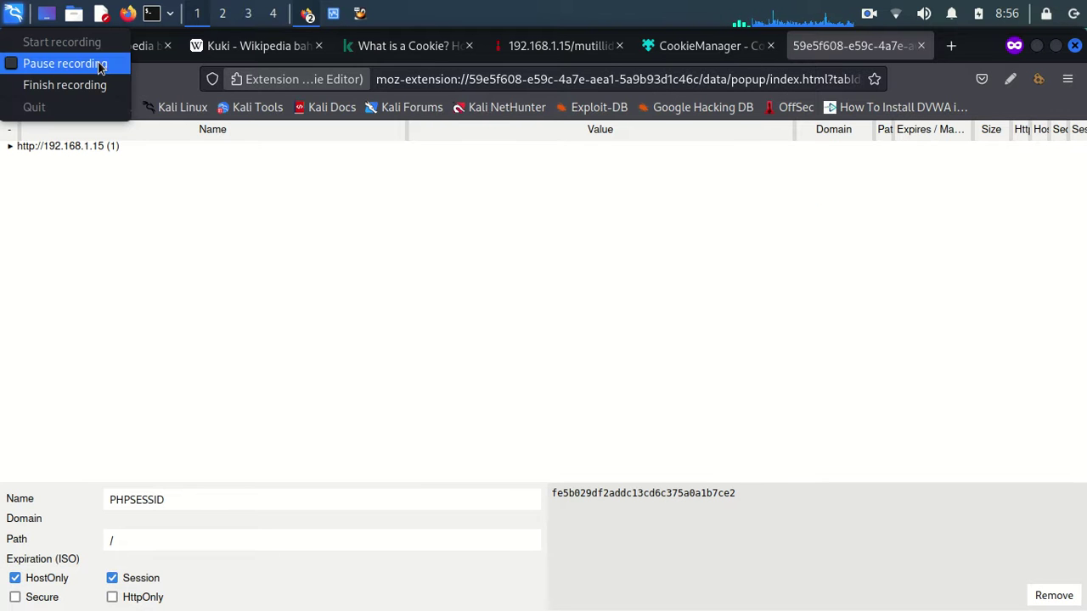
click(97, 63)
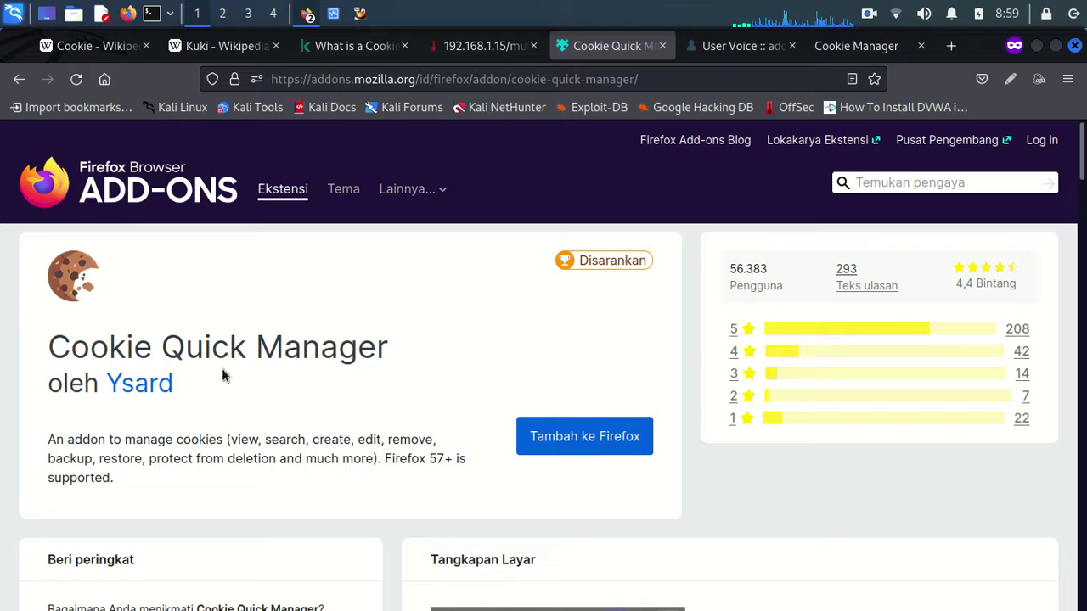
Add Cookie Quick Manager to Firefox, approving its requested permissions
click(526, 434)
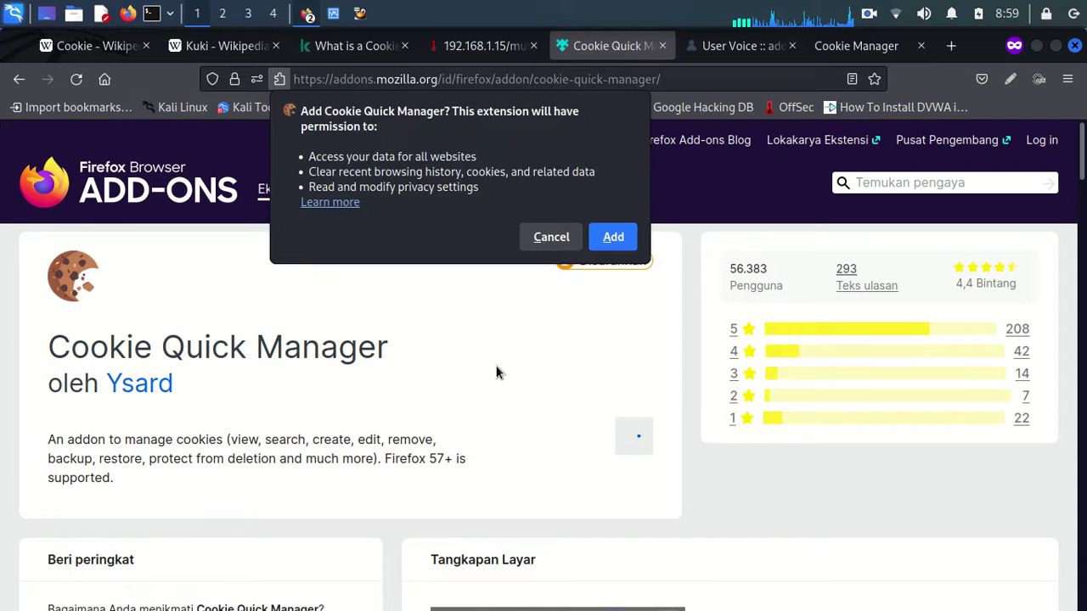
click(615, 237)
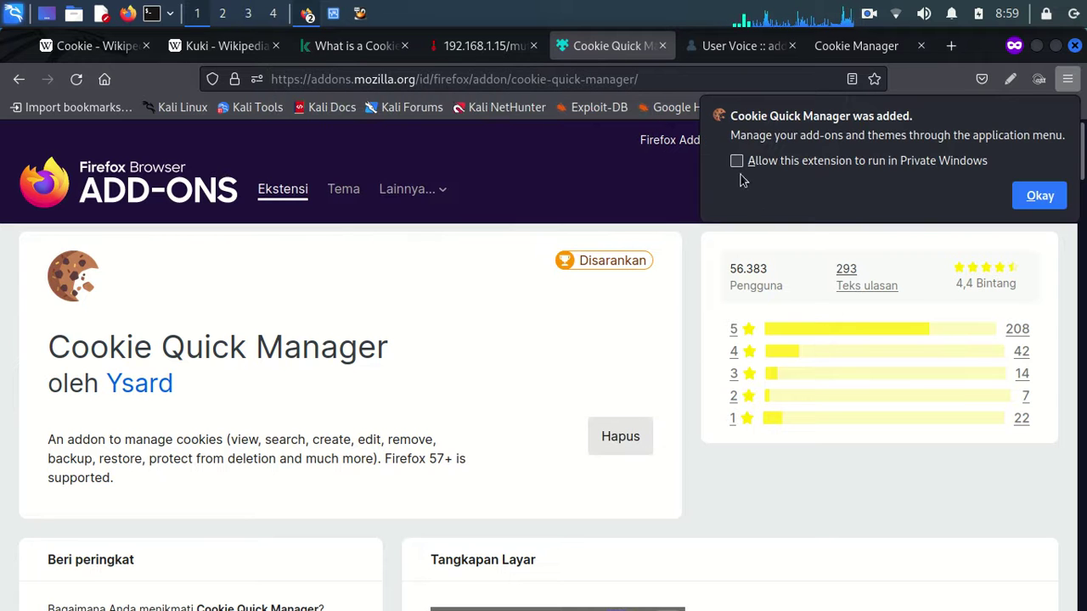
click(1050, 196)
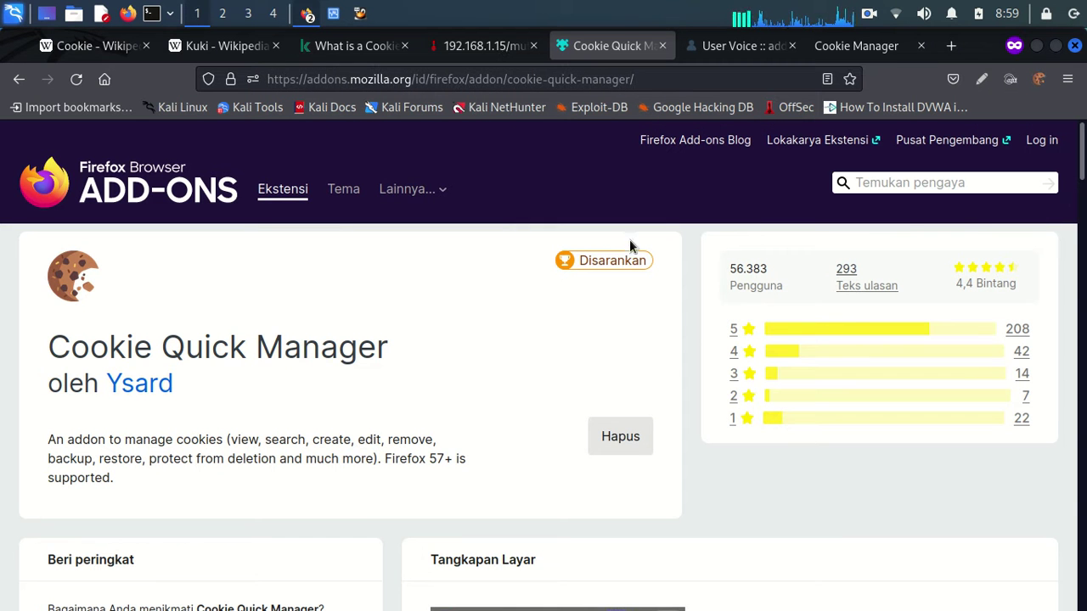
Reload the Mutillidae home page at 192.168.1.15/mutillidae/
click(484, 45)
click(488, 78)
key(Return)
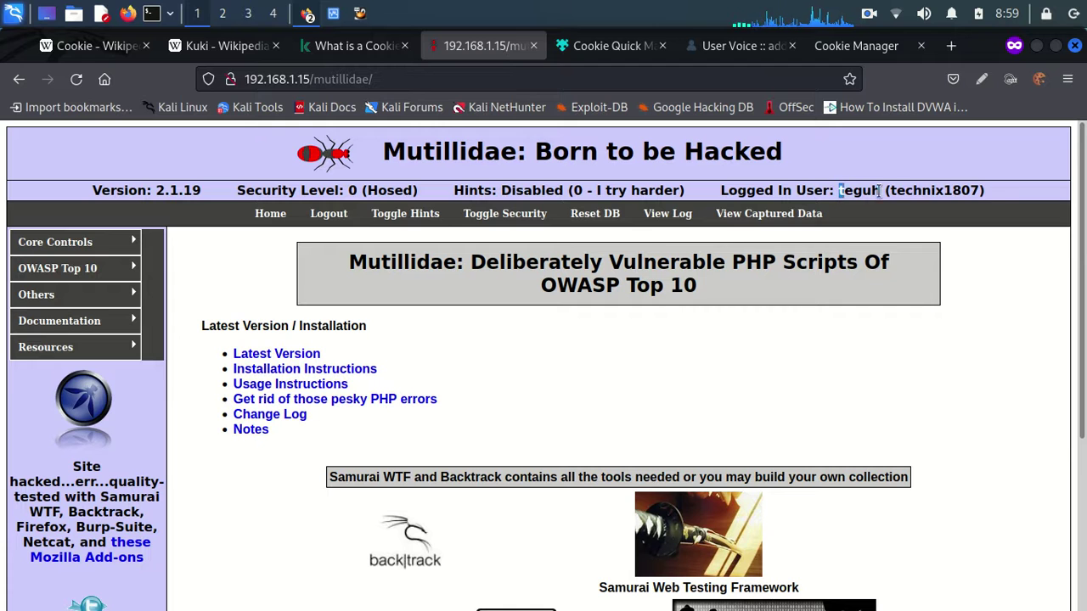
Open Cookie Quick Manager's cookie list for 192.168.1.15 in a new tab
drag(838, 190, 987, 195)
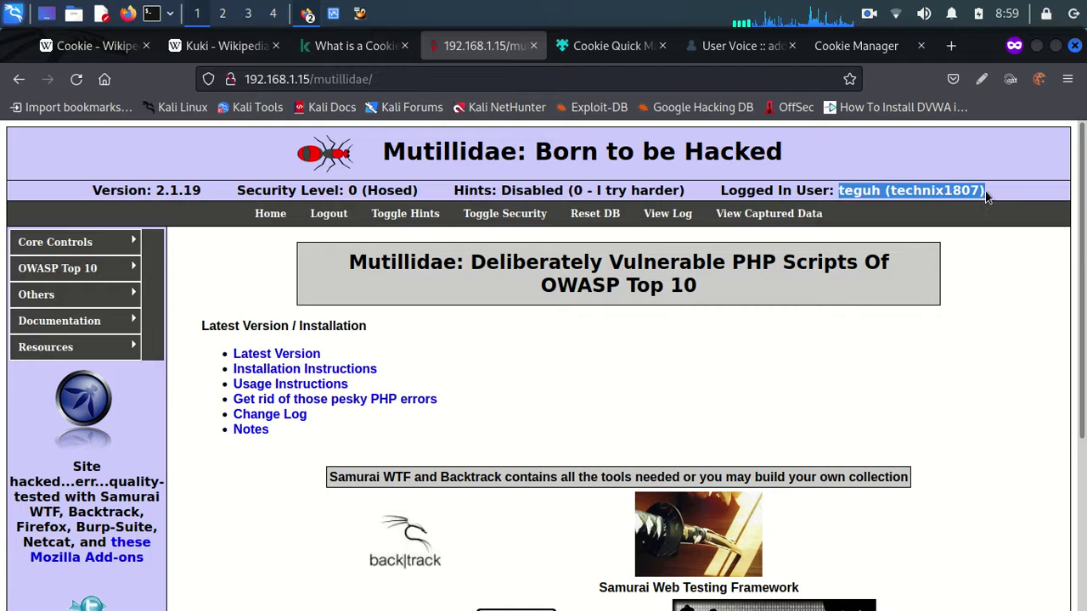
click(1039, 79)
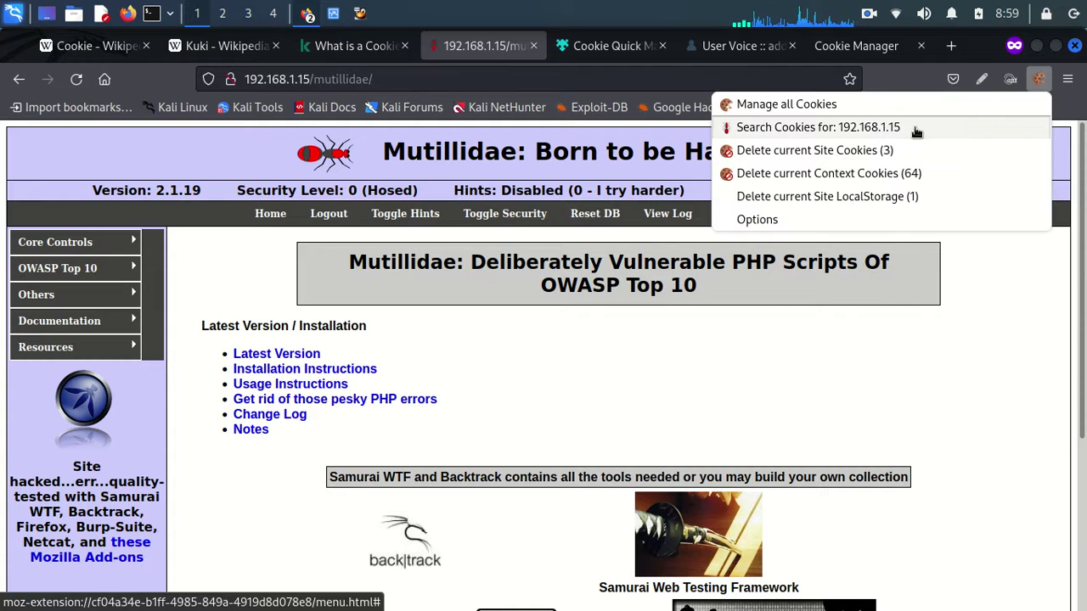
click(868, 129)
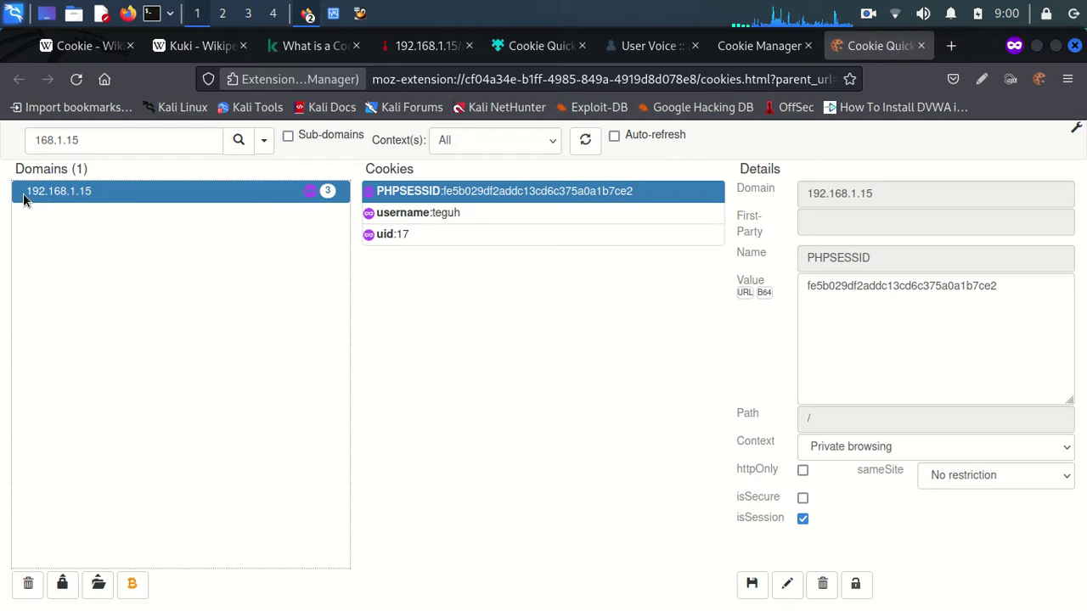
Inspect the PHPSESSID and username cookies, comparing them with Mutillidae's logged-in user
drag(23, 193, 96, 195)
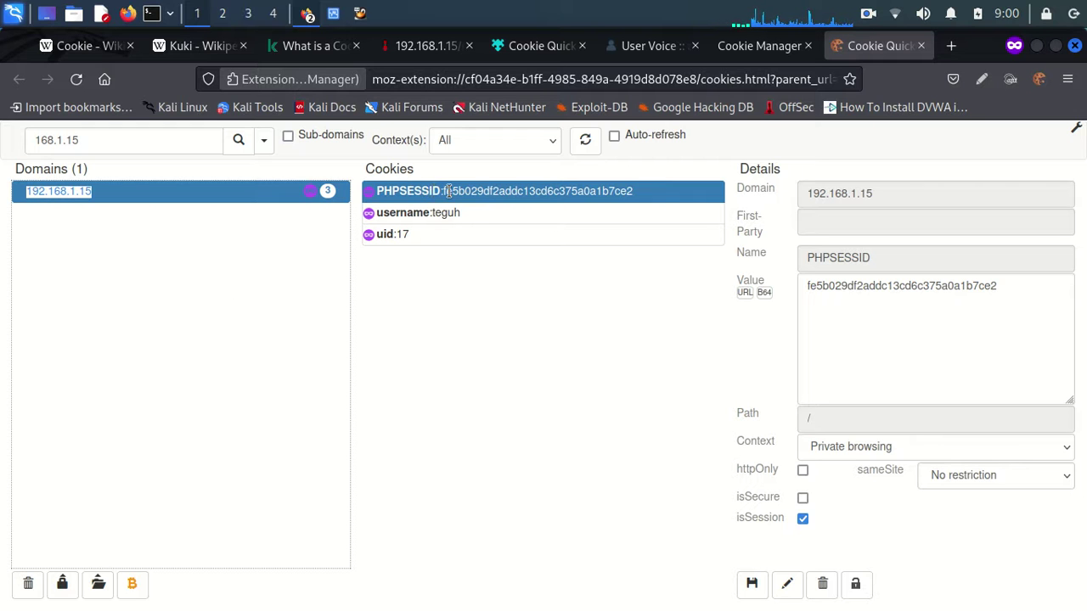
drag(445, 191, 653, 200)
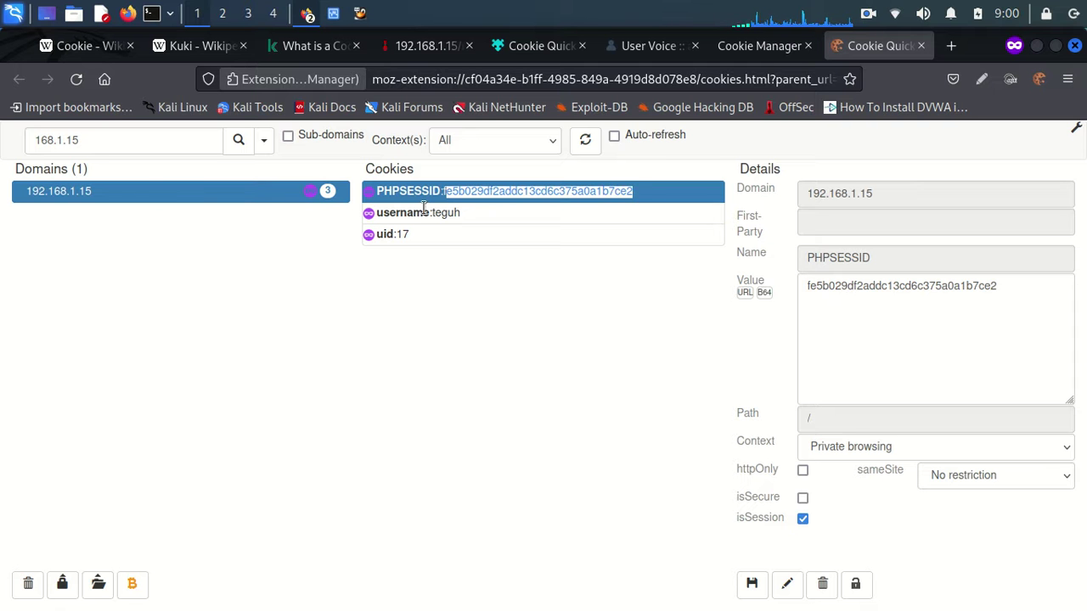
drag(432, 212, 471, 221)
click(422, 46)
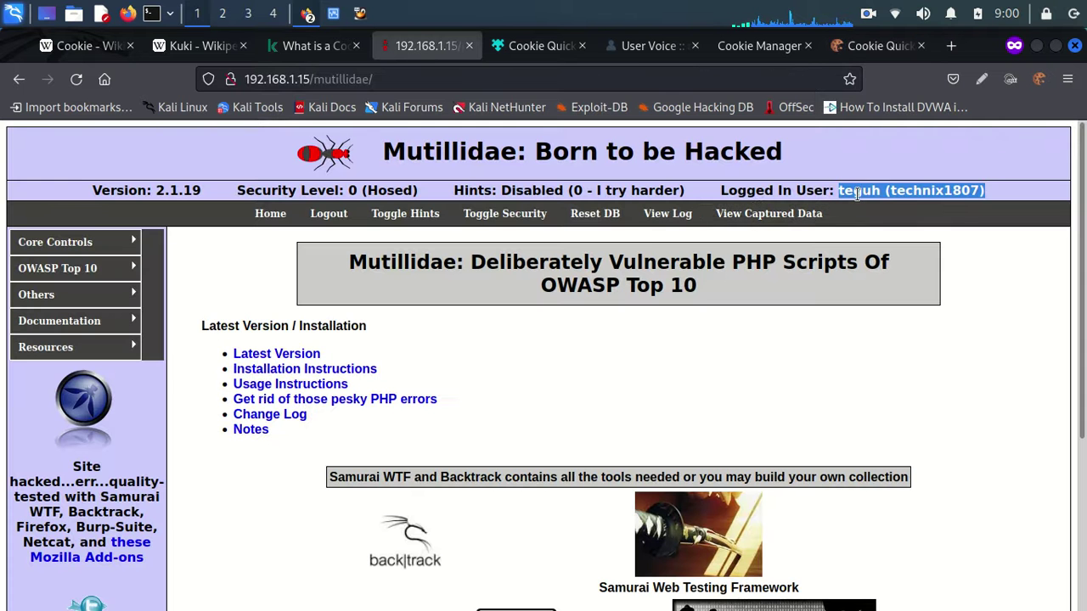
click(857, 194)
click(849, 47)
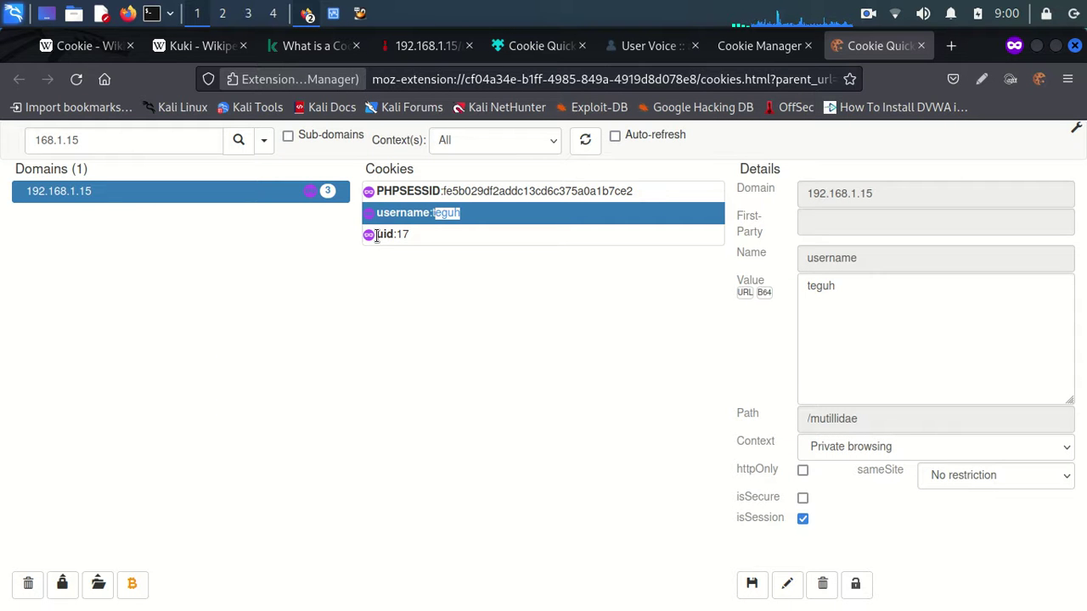
Bring up the uid cookie with value 17, ready to edit
drag(376, 236, 396, 234)
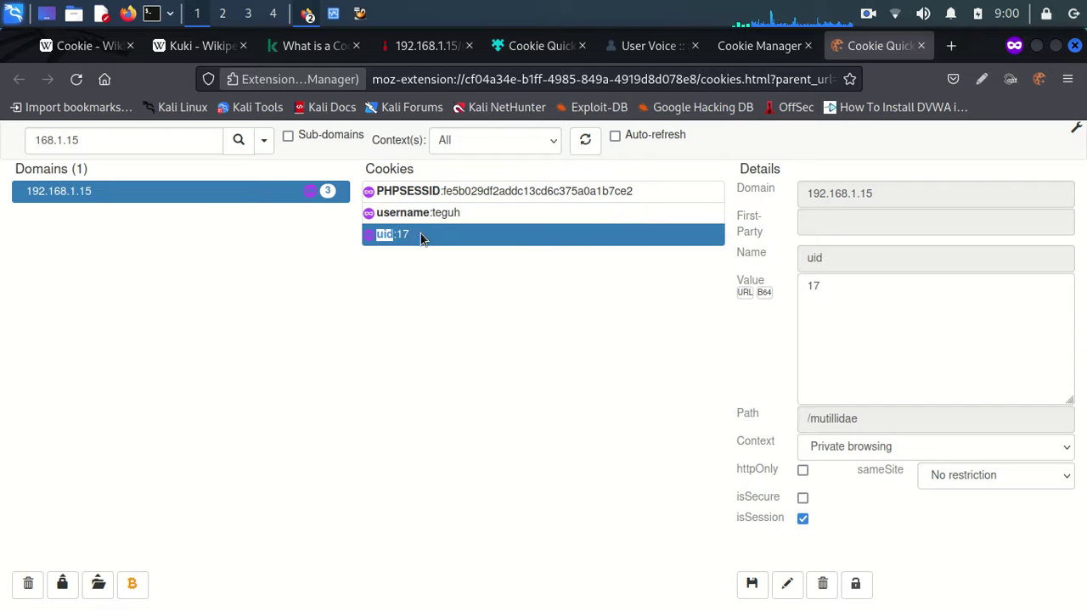
click(548, 319)
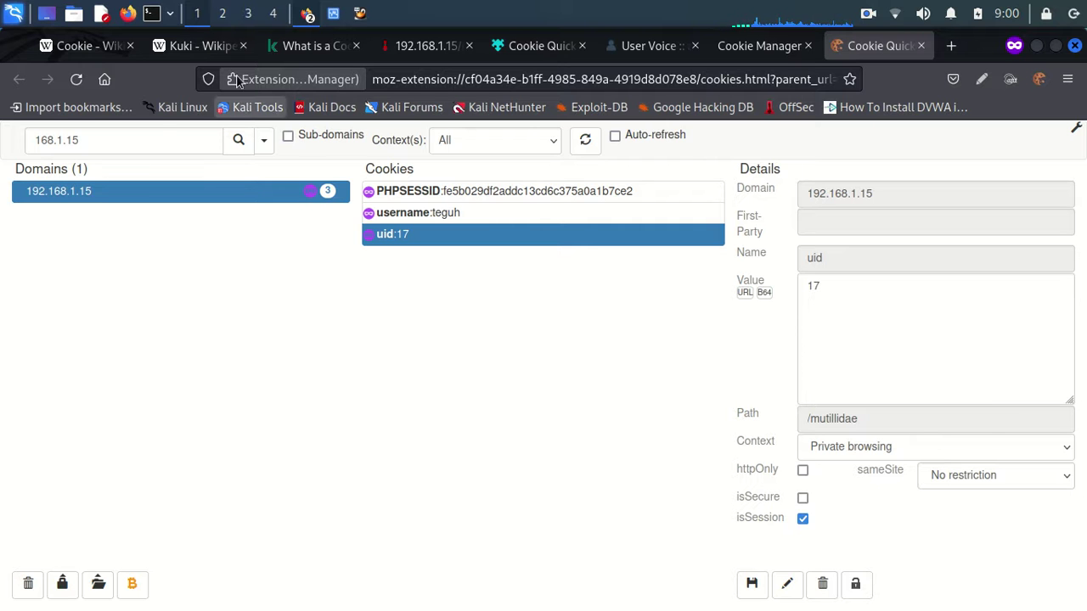
click(197, 45)
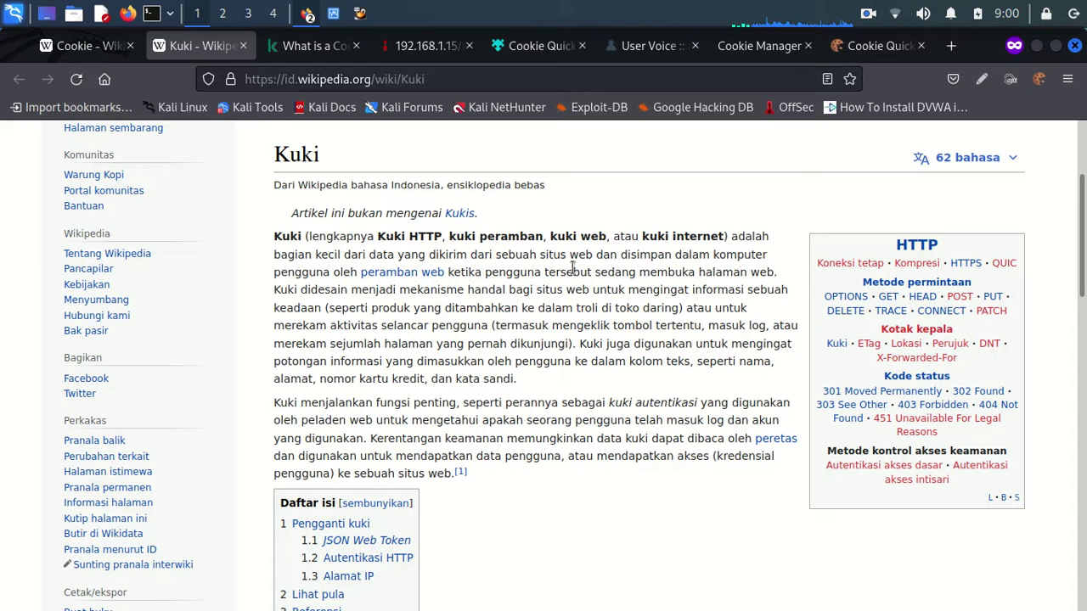
click(876, 48)
Delete the 7 so the uid value reads 1, then save the cookie
click(849, 286)
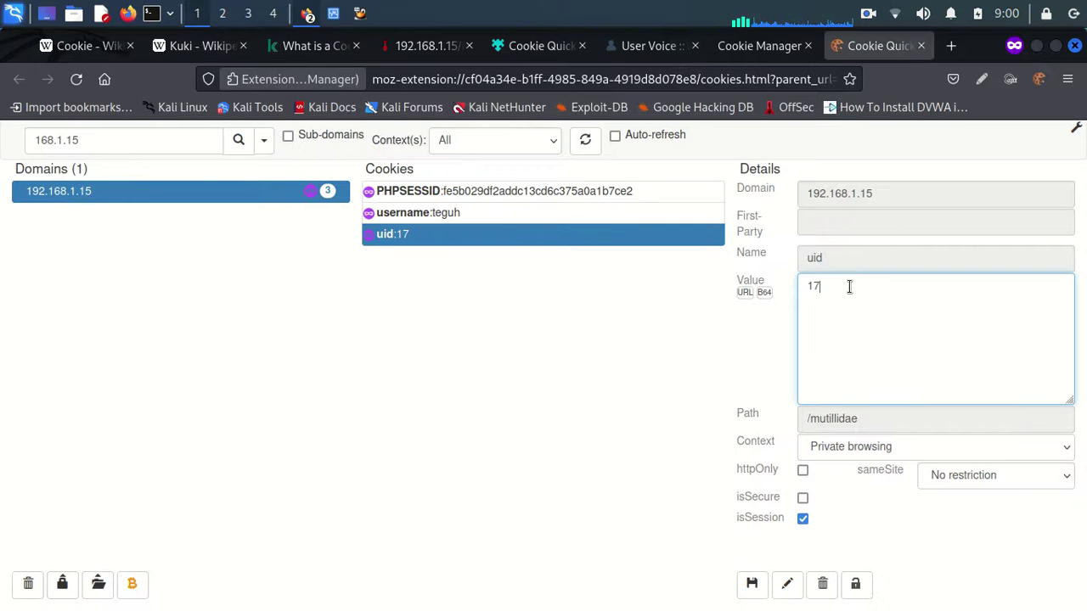
key(BackSpace)
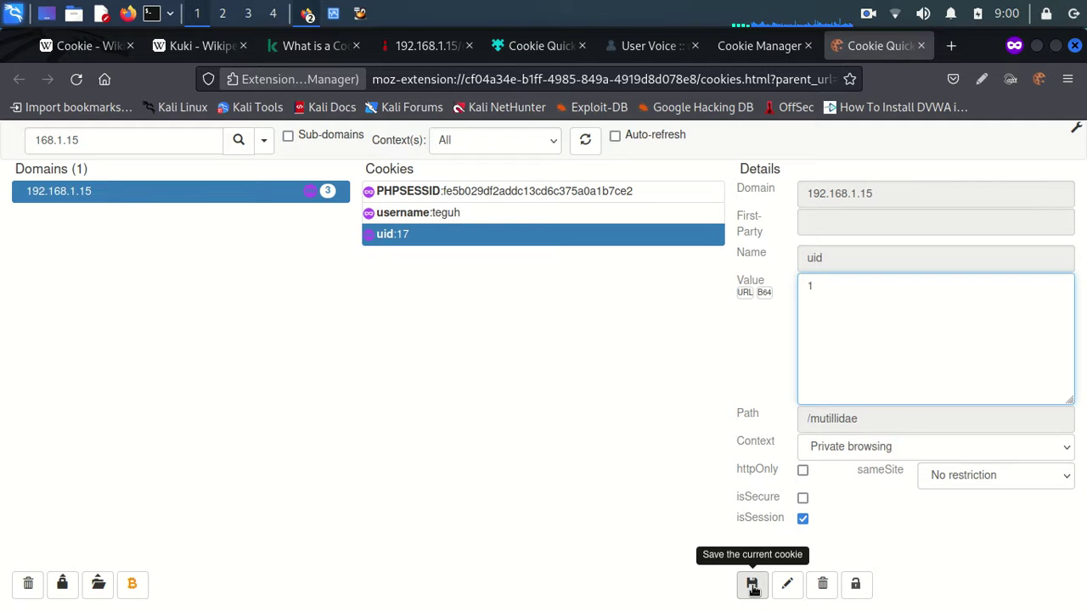
click(753, 586)
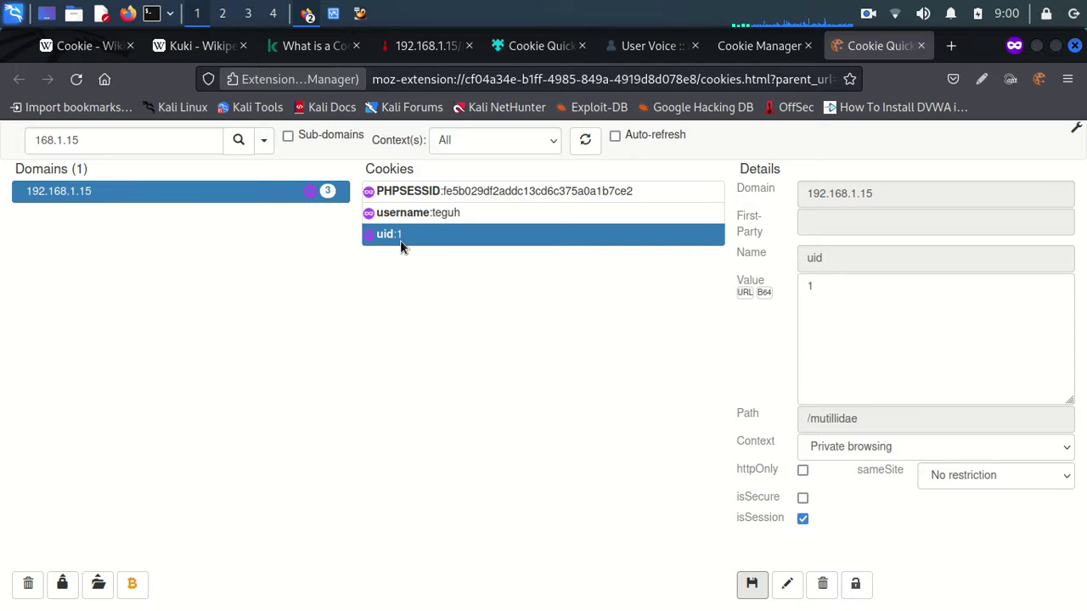
Reload Mutillidae with the altered cookie and confirm it shows Logged In Admin: admin
click(424, 47)
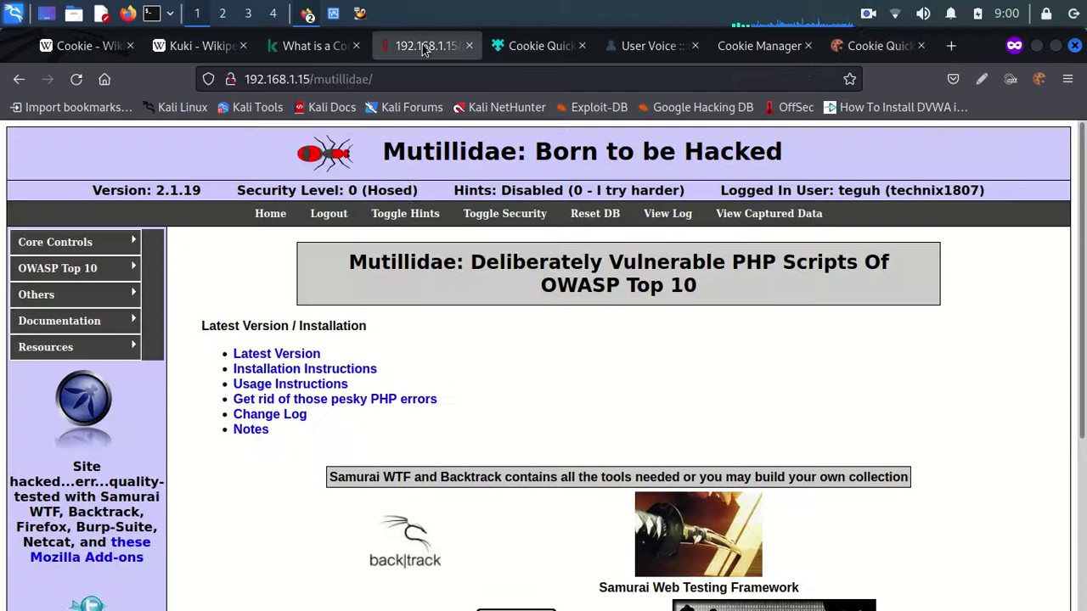
click(76, 82)
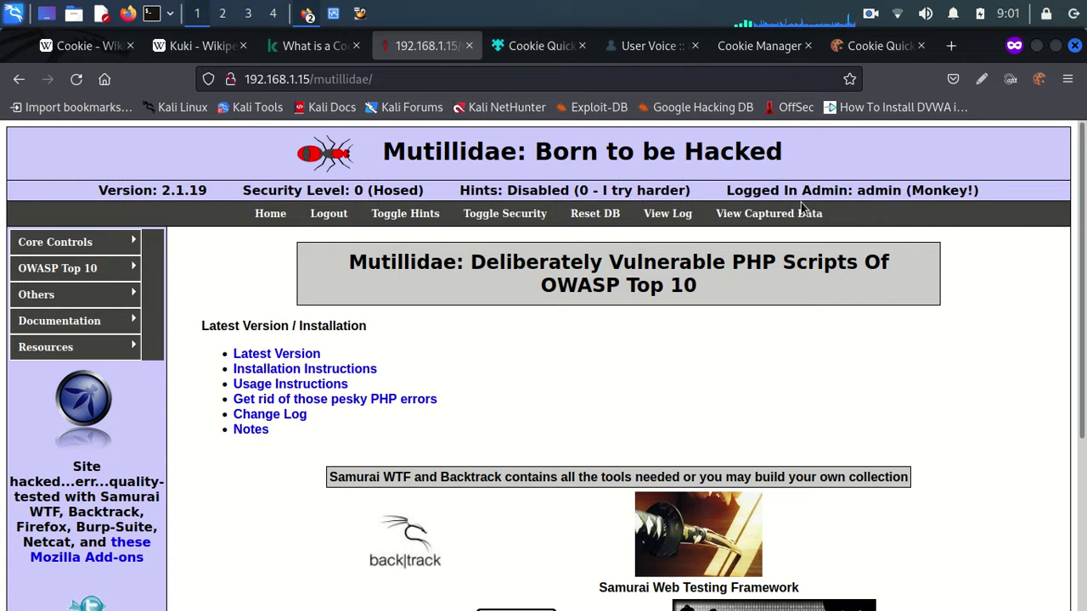
drag(726, 192, 860, 190)
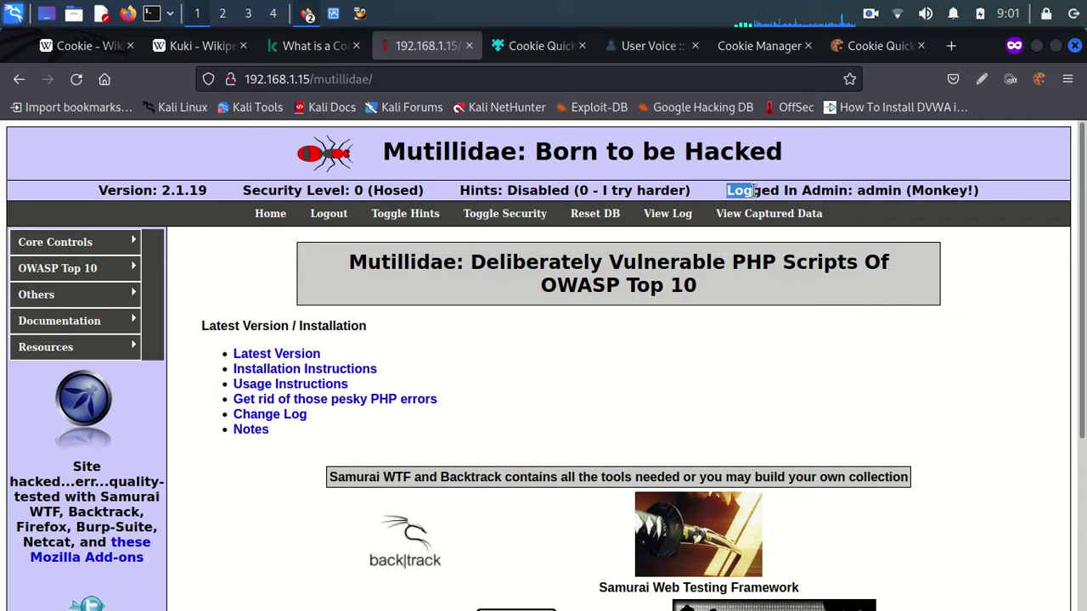
click(860, 190)
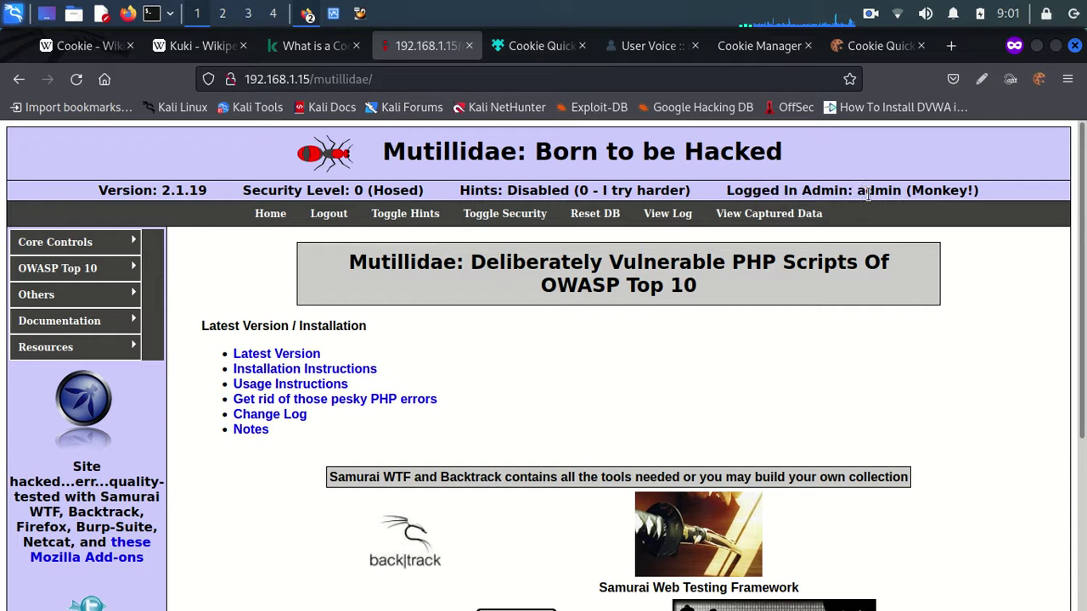
drag(858, 193, 900, 191)
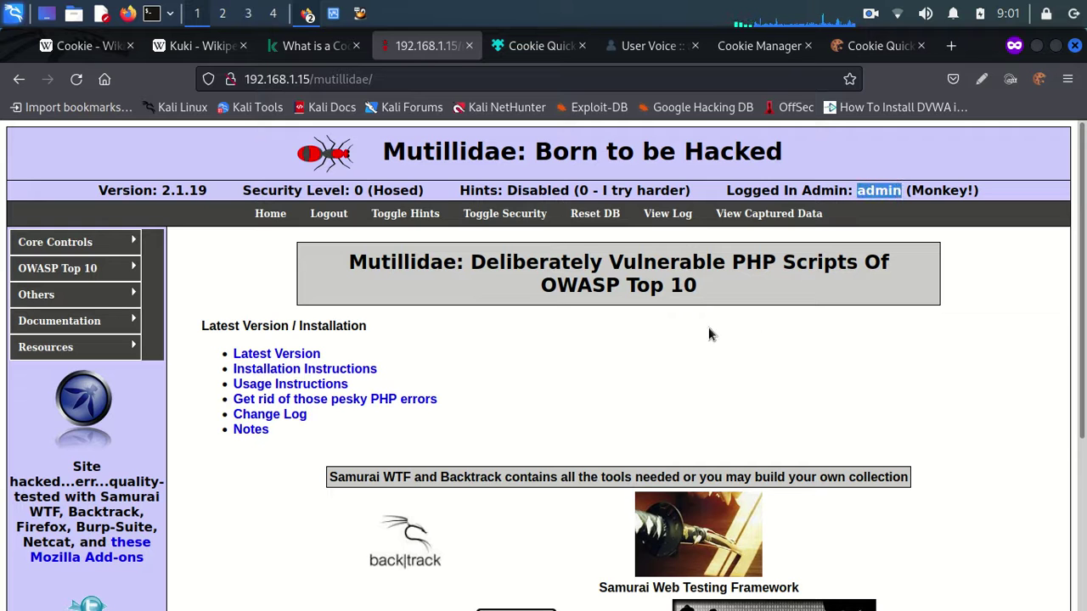
Browse Mutillidae's Captured Data page, then return to Cookie Quick Manager
click(766, 217)
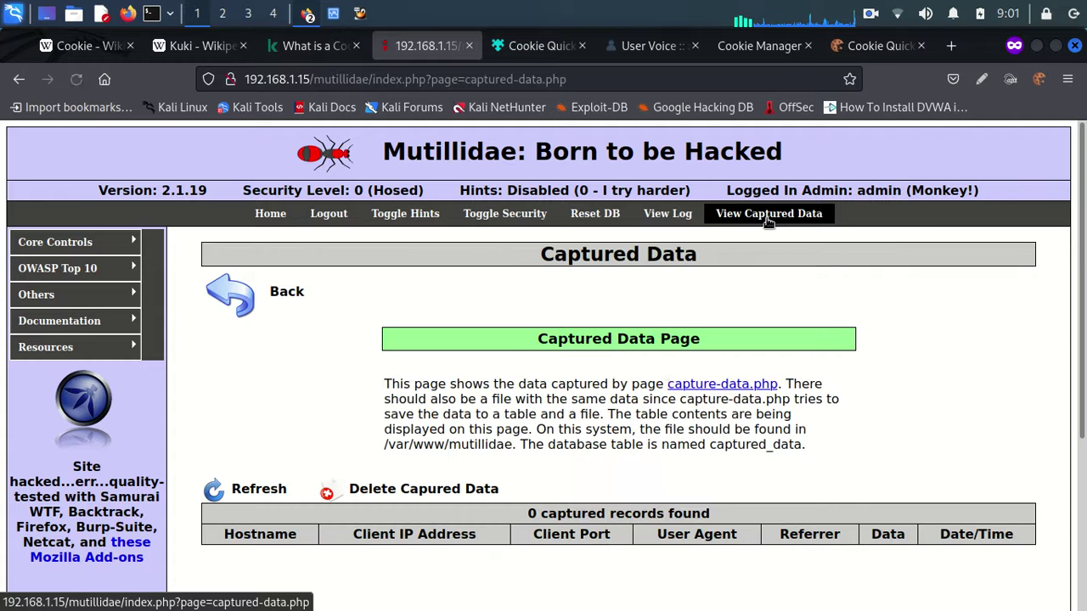
scroll(620, 423, down, 1)
scroll(586, 390, down, 5)
scroll(595, 340, up, 6)
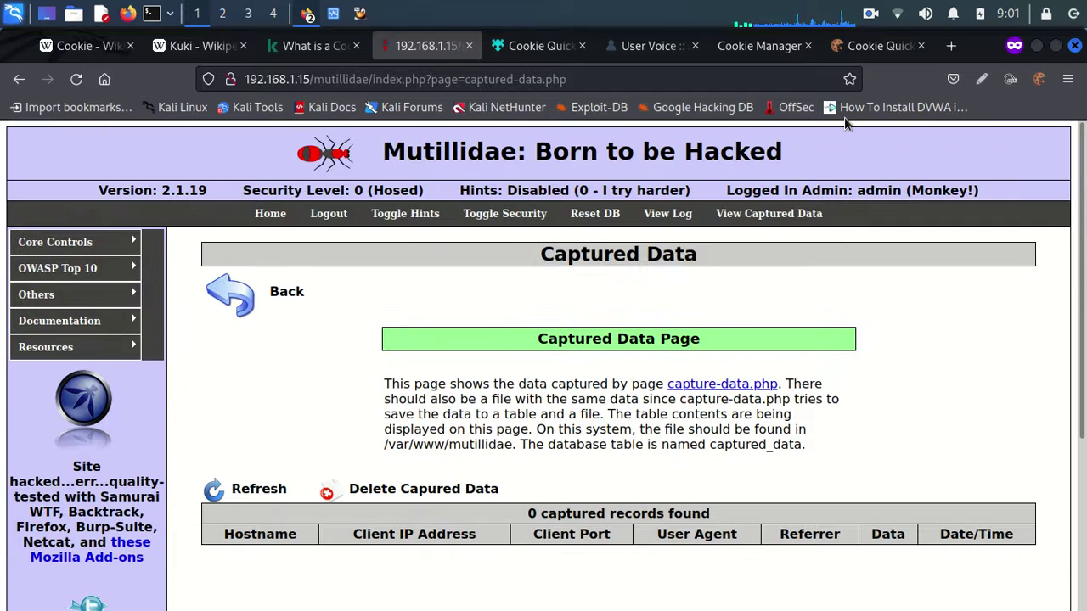
click(856, 53)
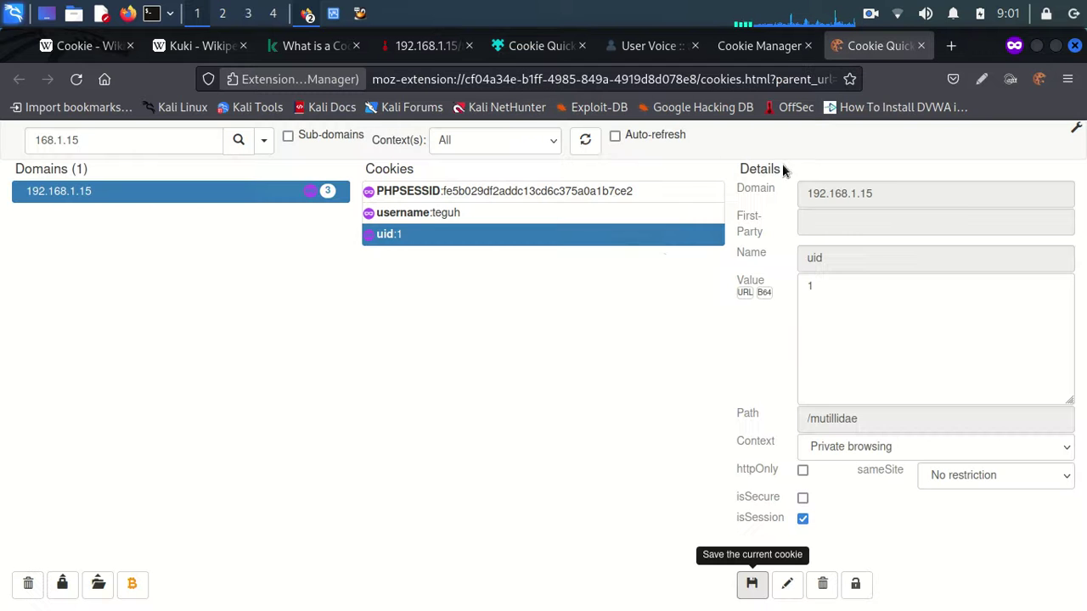
Replace the uid value 1 with 2, save the cookie, and return to Captured Data
click(830, 290)
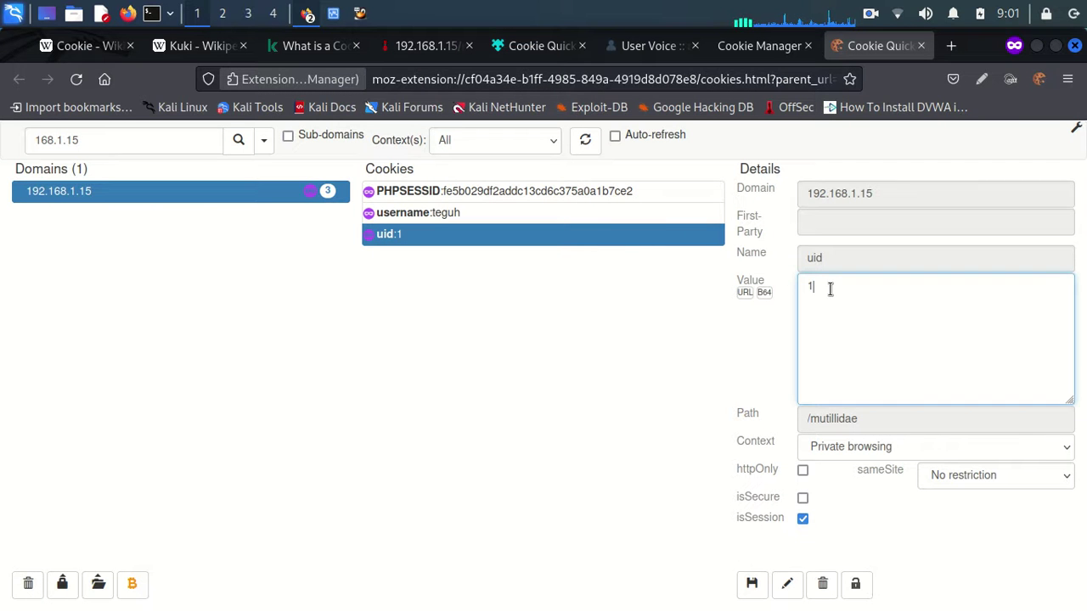
key(BackSpace)
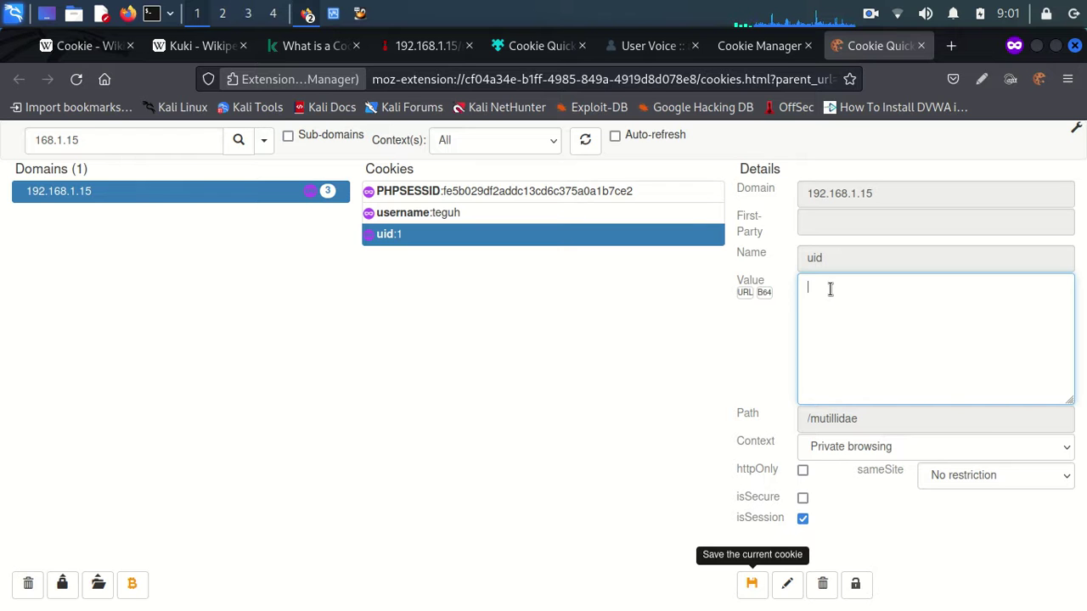
text(2)
click(751, 586)
click(751, 586)
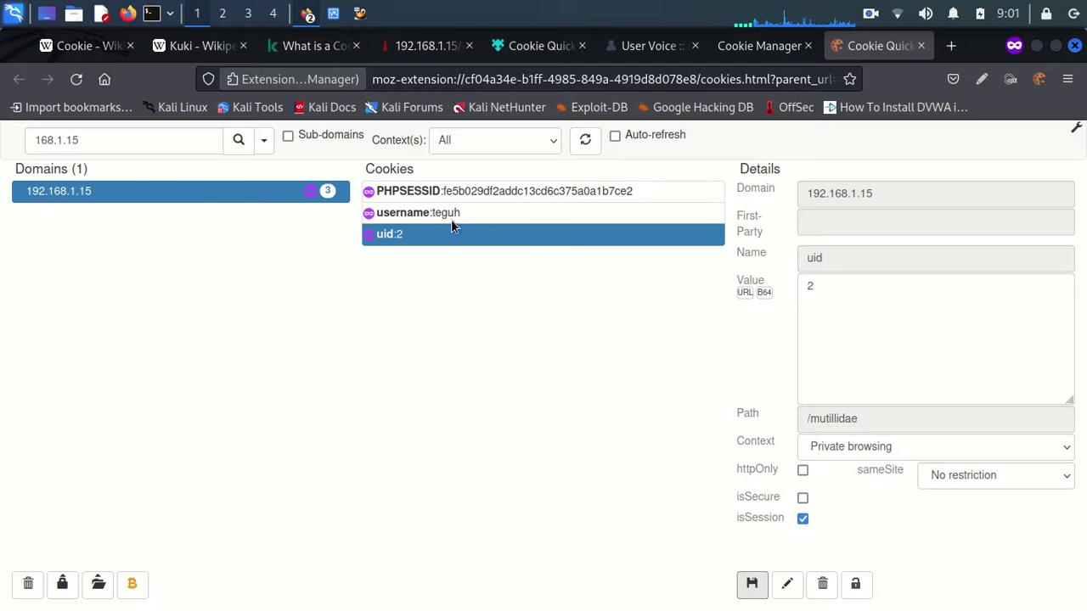
click(429, 46)
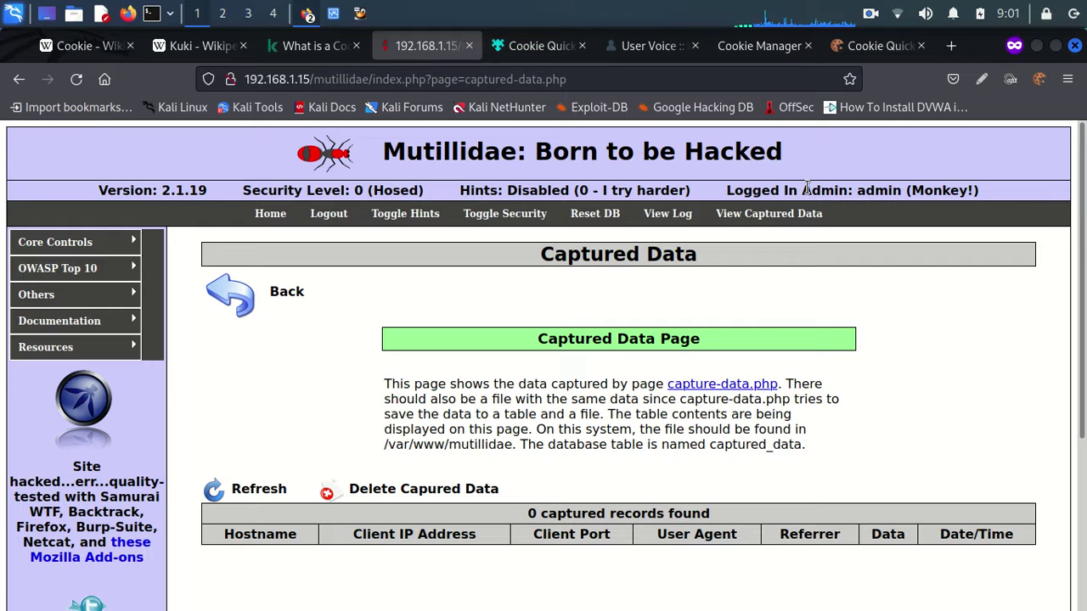
Reload Mutillidae with uid 2 to see the new logged-in user, then minimize Firefox
drag(857, 190, 964, 191)
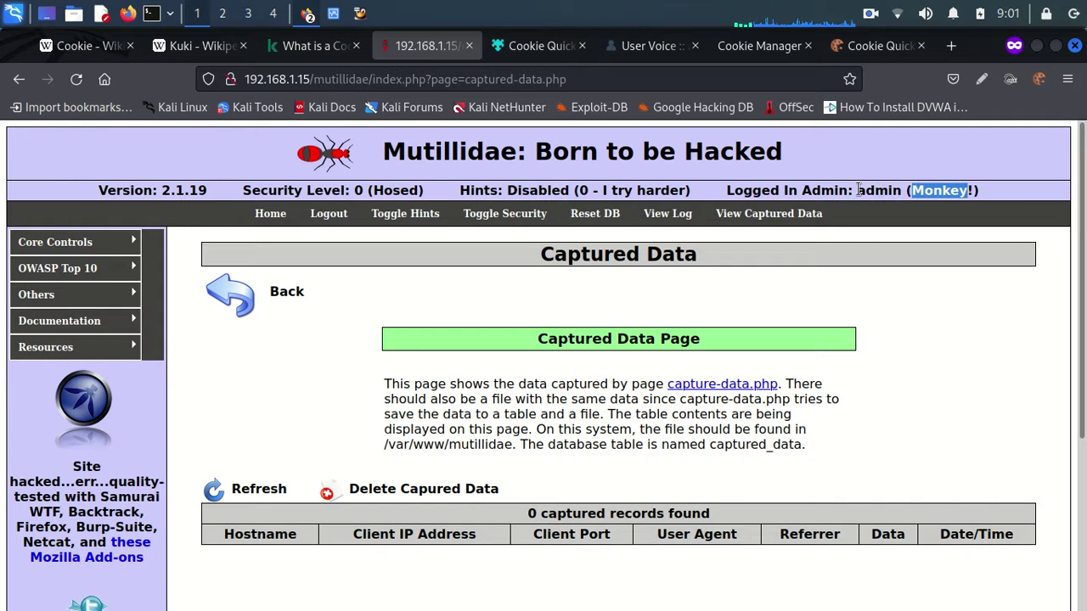
drag(857, 191, 902, 192)
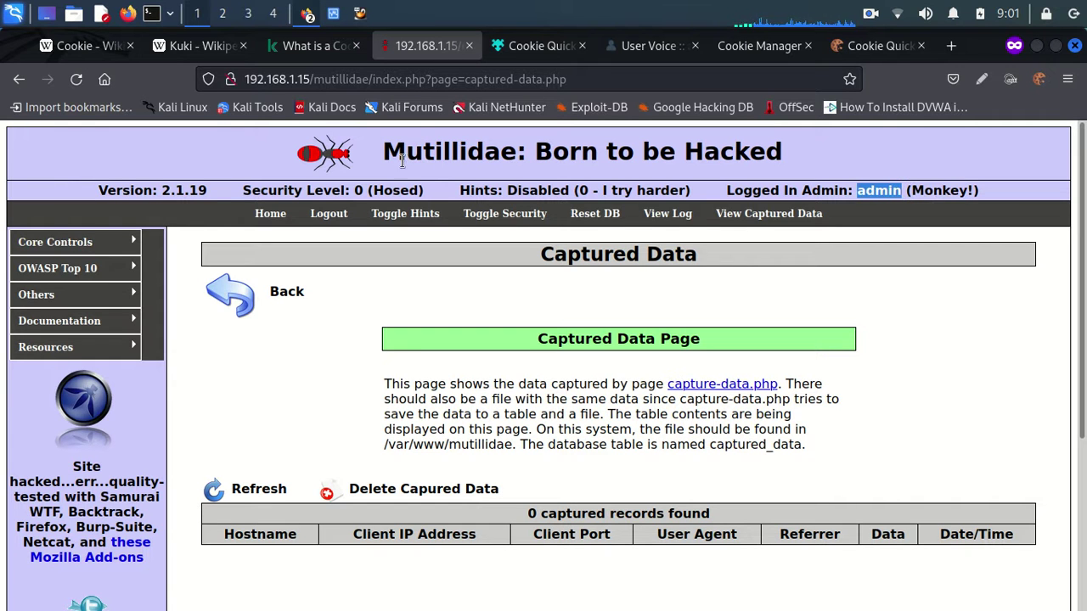
click(77, 79)
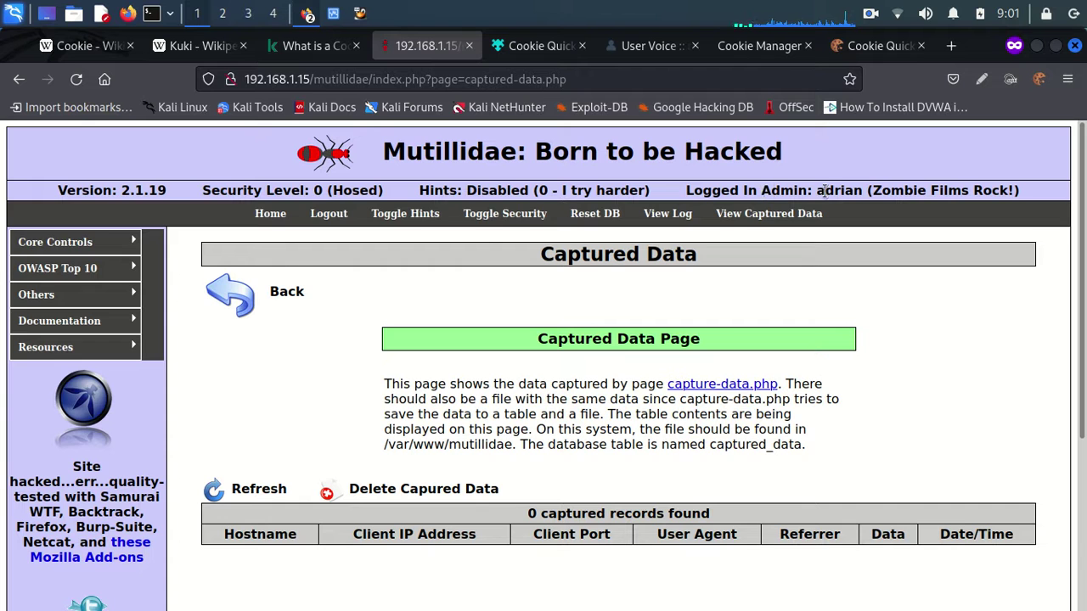
drag(817, 187, 1007, 193)
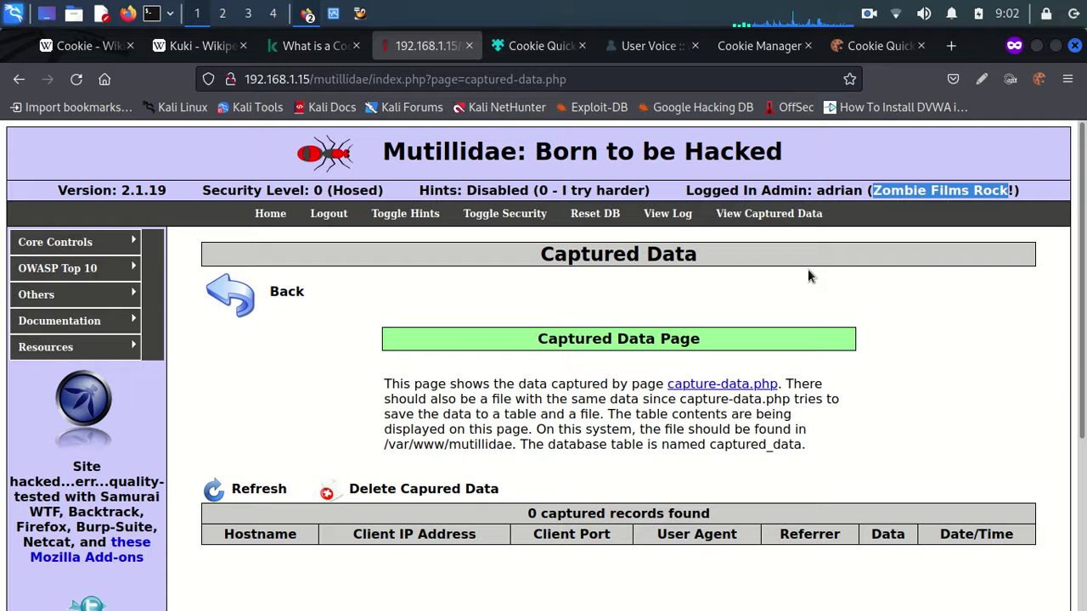
click(1037, 46)
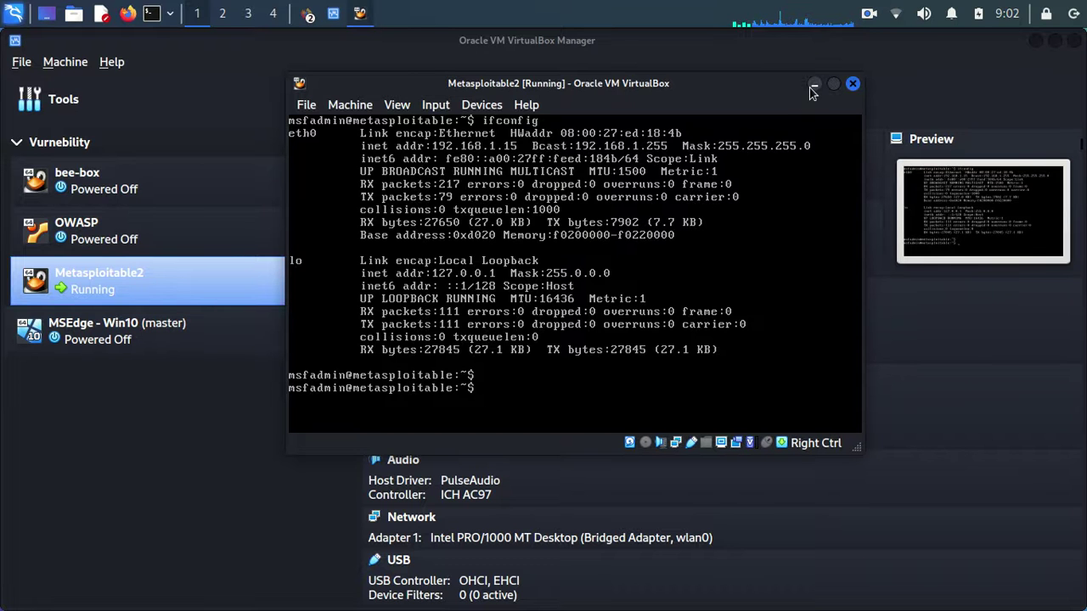
Minimize the Metasploitable2 console and the VirtualBox Manager window
click(813, 83)
click(1036, 42)
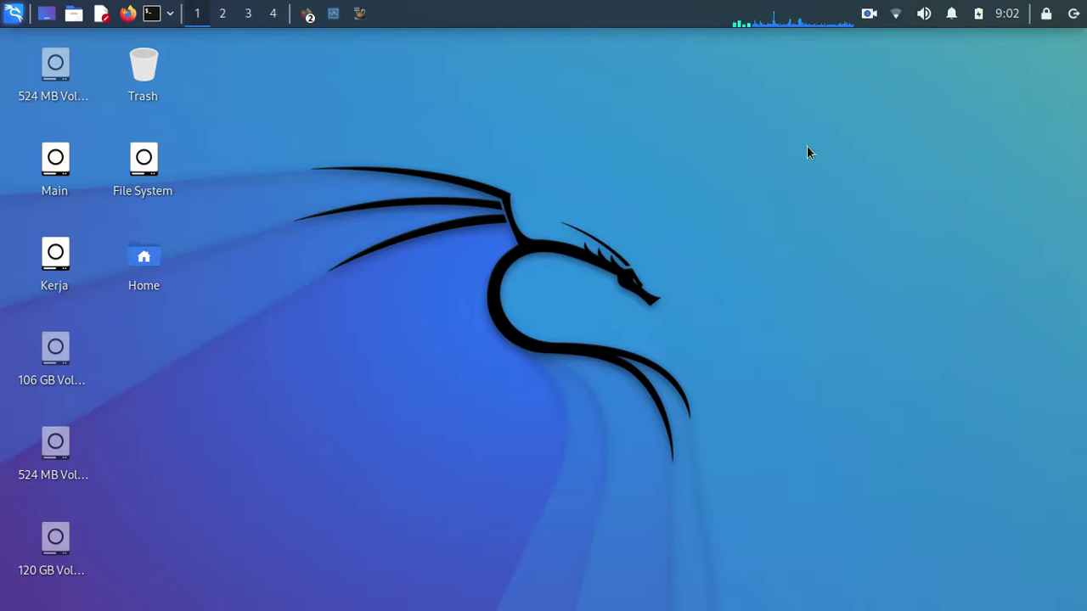